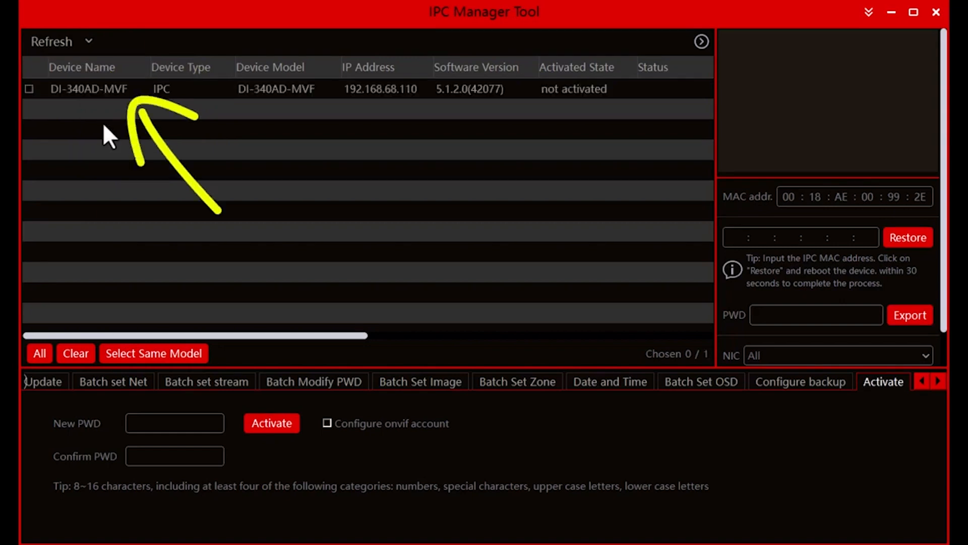
Highlight and mark the DI-340AD-MVF camera in the device list.
left_click(143, 92)
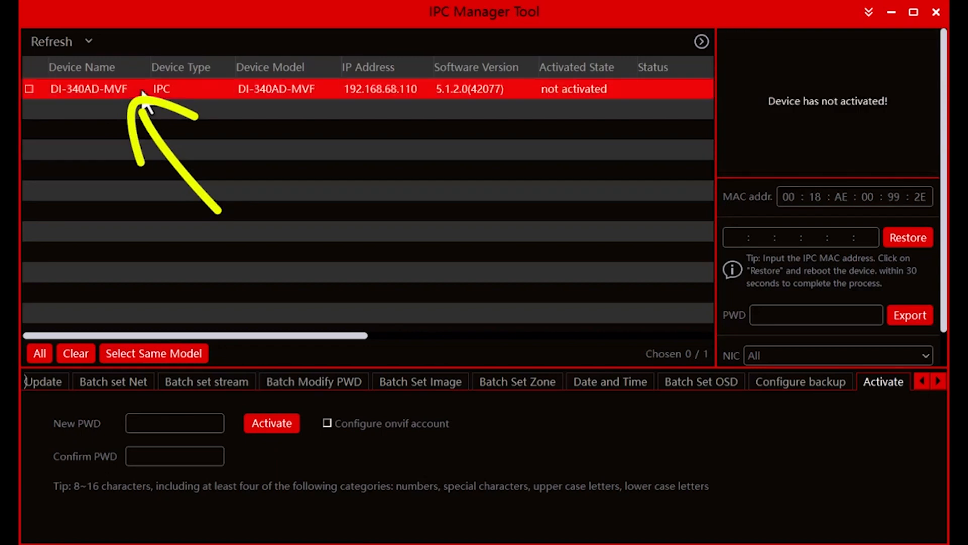
left_click(28, 89)
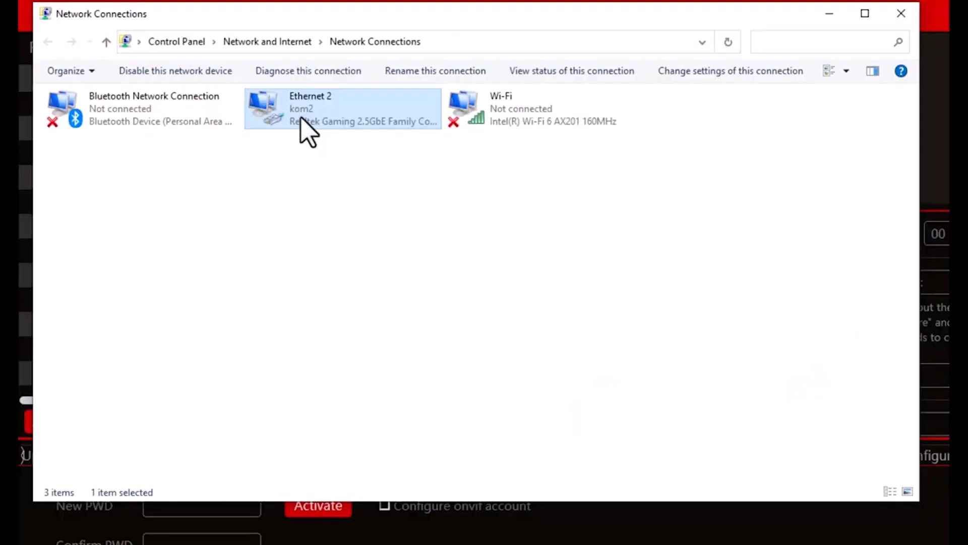
Switch to Windows Network Connections and apply the manual IPv4 address 192.168.68.107 to the Ethernet 2 adapter.
right_click(301, 120)
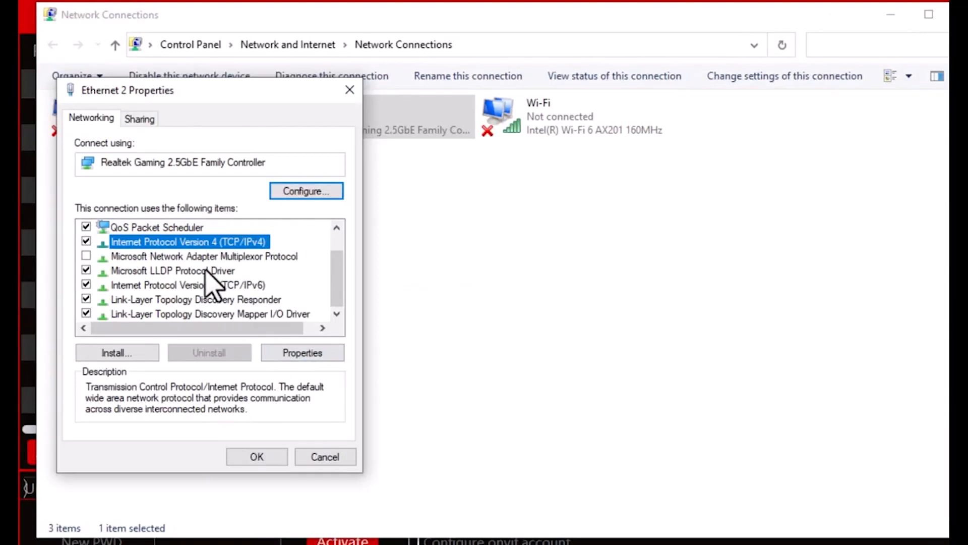
double_click(202, 243)
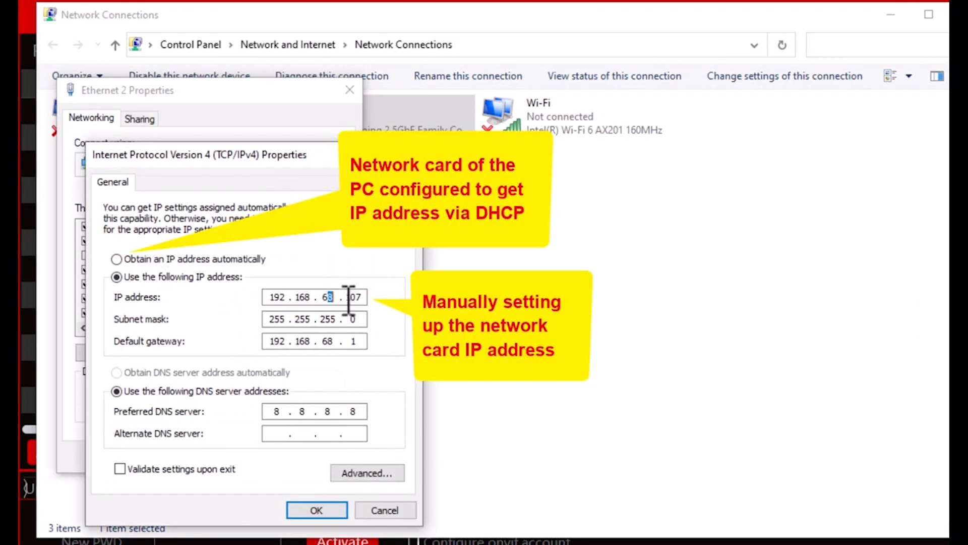
left_click_drag(346, 298, 371, 297)
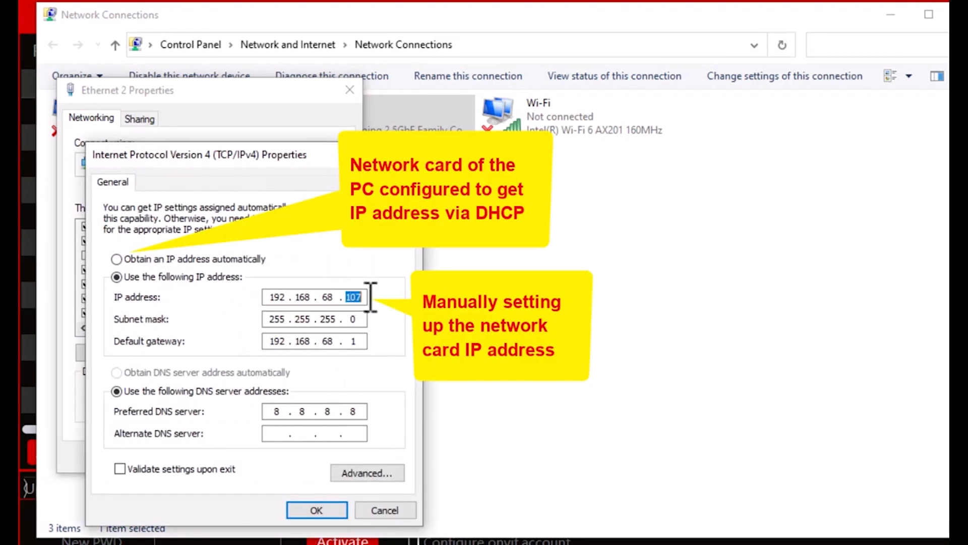
left_click(330, 510)
left_click(267, 463)
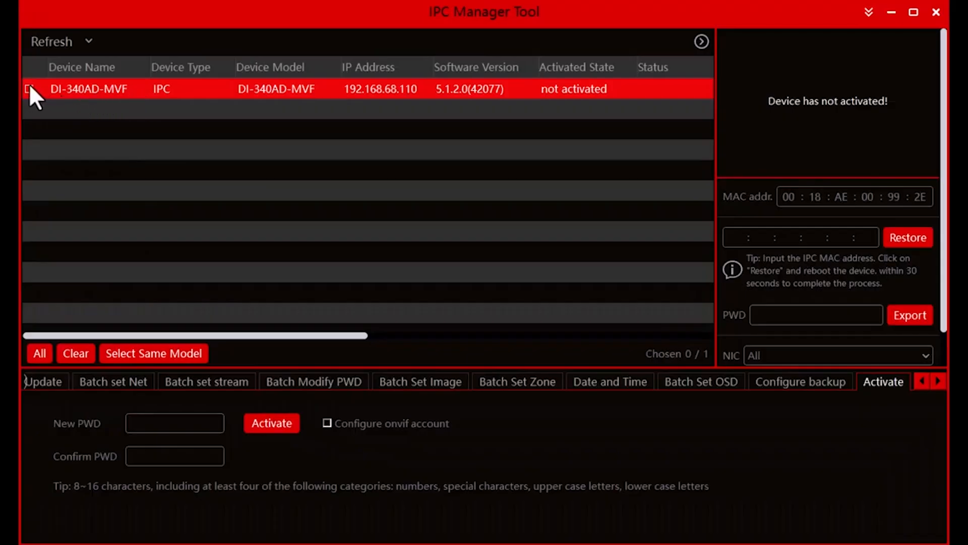
Back in IPC Manager Tool, activate the marked DI-340AD-MVF camera, entering and confirming a new admin password.
left_click(29, 87)
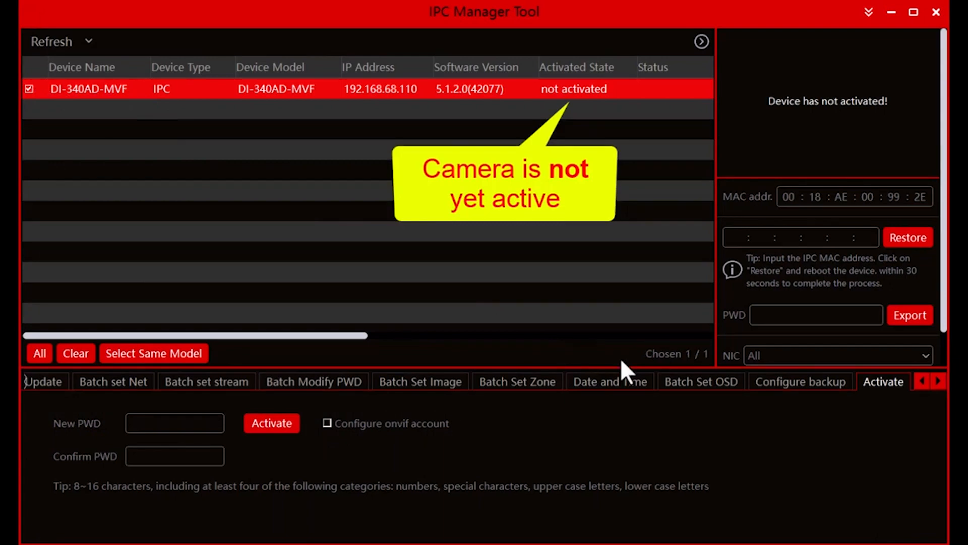
left_click(820, 385)
left_click(873, 382)
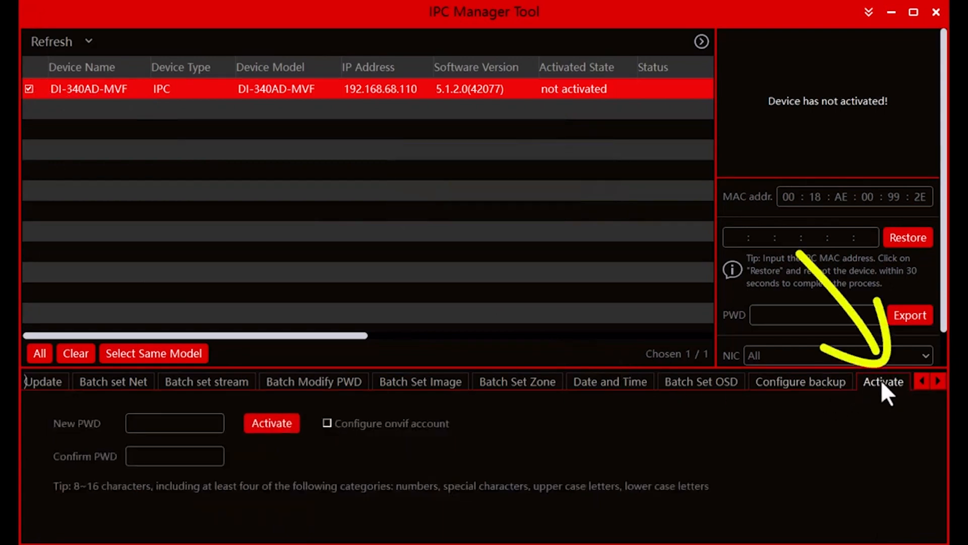
left_click(180, 425)
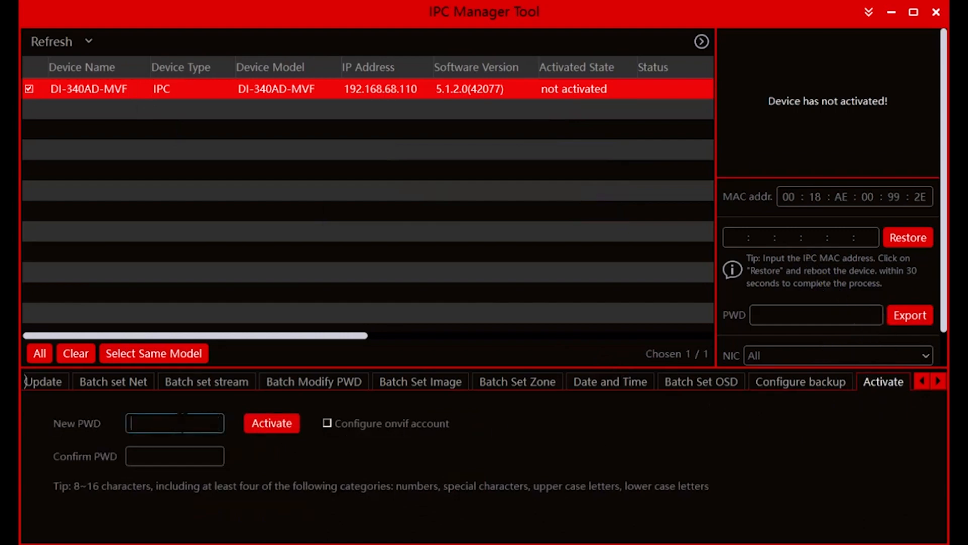
type("Admin123")
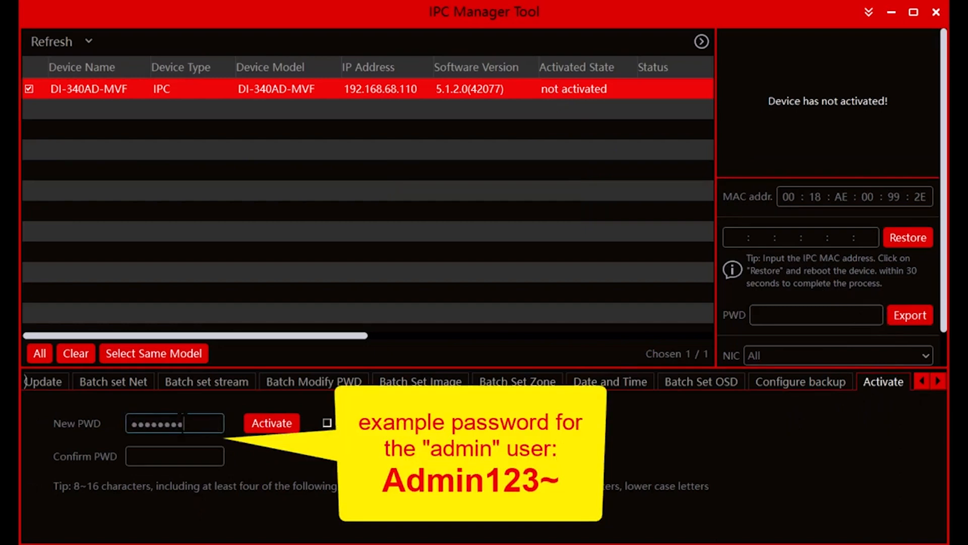
type("~")
key("Tab")
type("Admin123~")
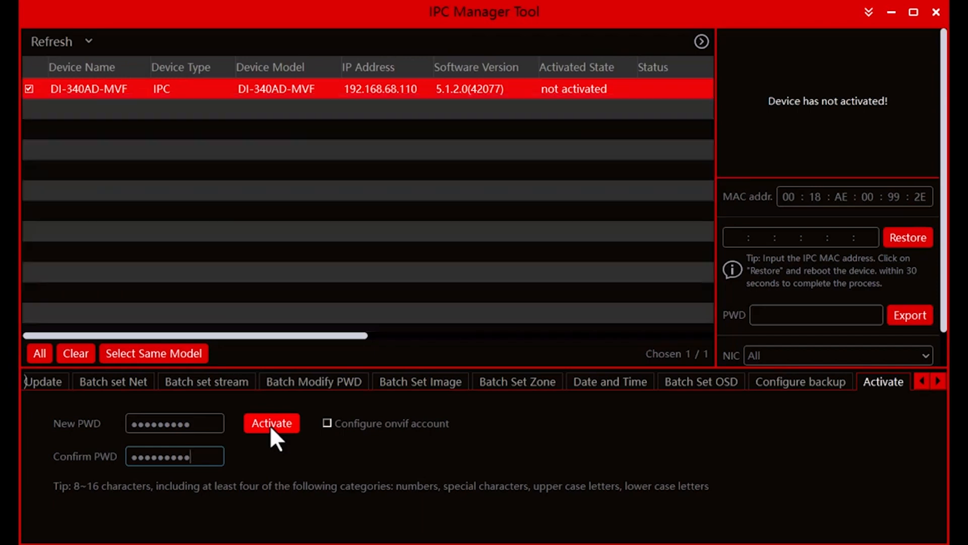
left_click(271, 427)
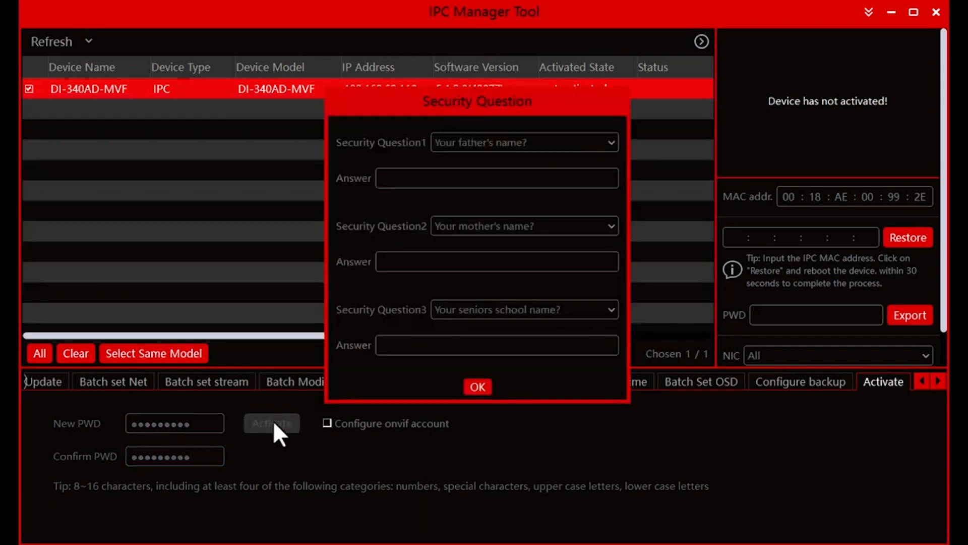
Save answers to all three security questions for the camera and refresh the device list.
type("aaa")
left_click(396, 260)
type("aaa")
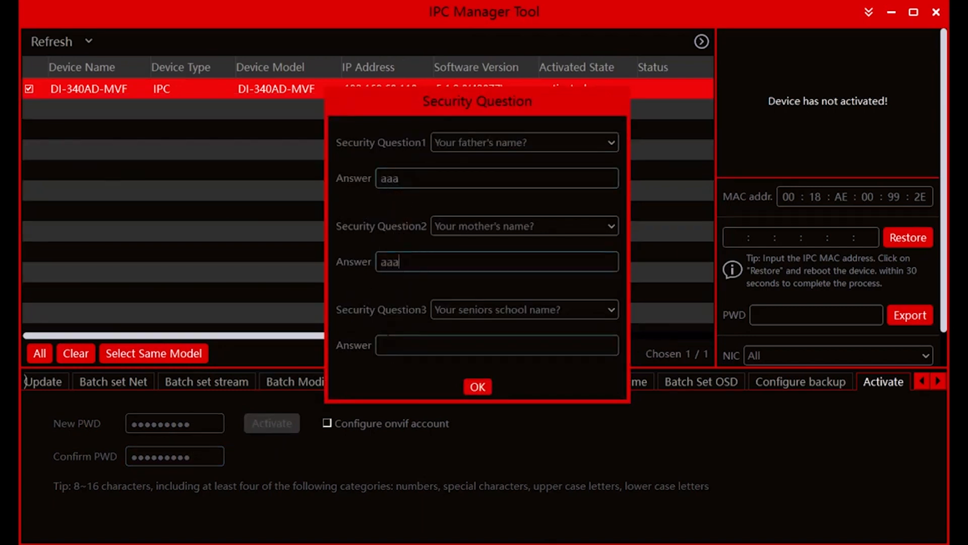
left_click(432, 352)
type("a")
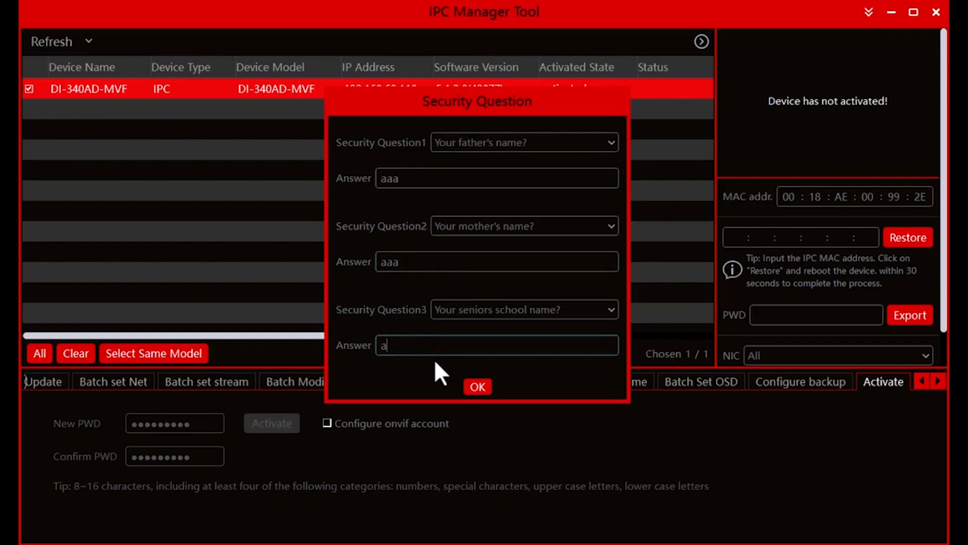
type("aa")
left_click(477, 387)
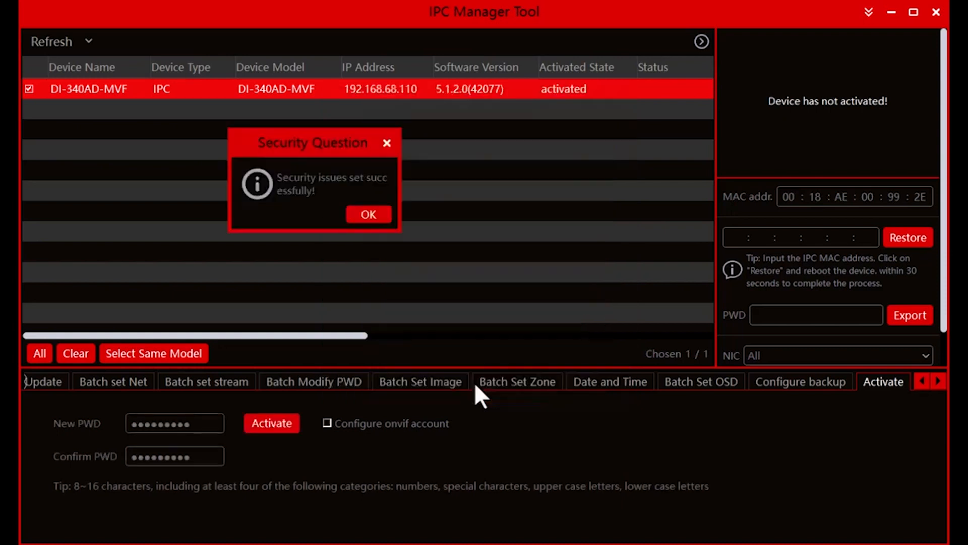
left_click(367, 214)
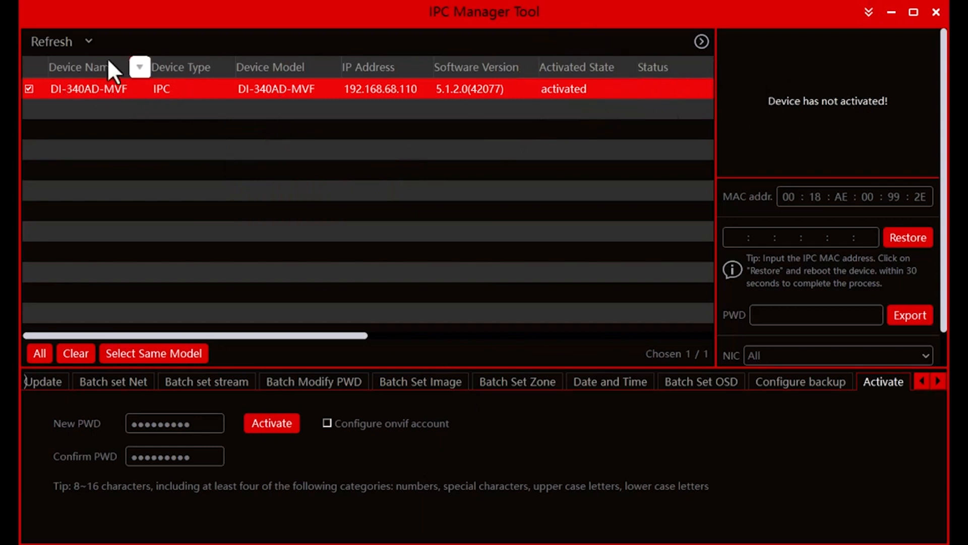
left_click(48, 42)
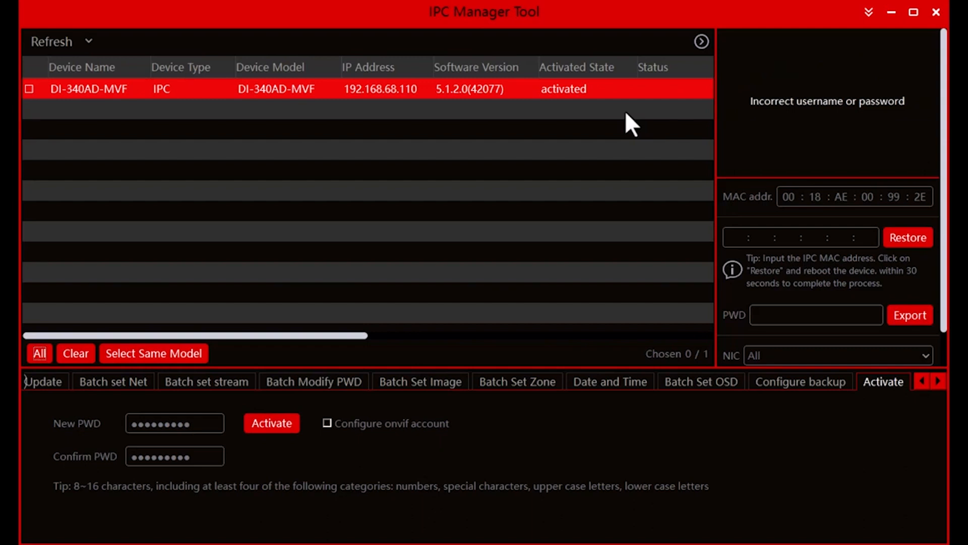
Replace the tool's stored password for the admin user with the camera's new password.
left_click(866, 15)
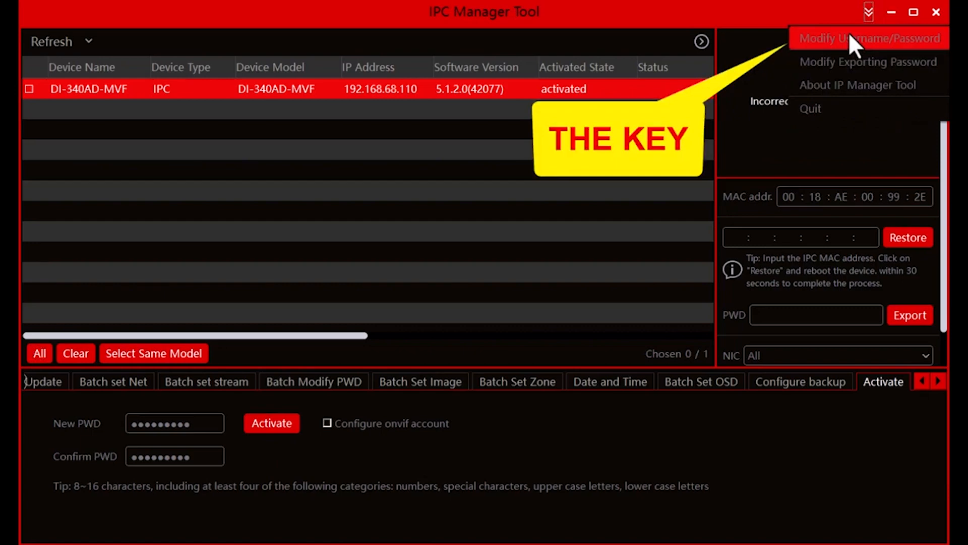
left_click(850, 36)
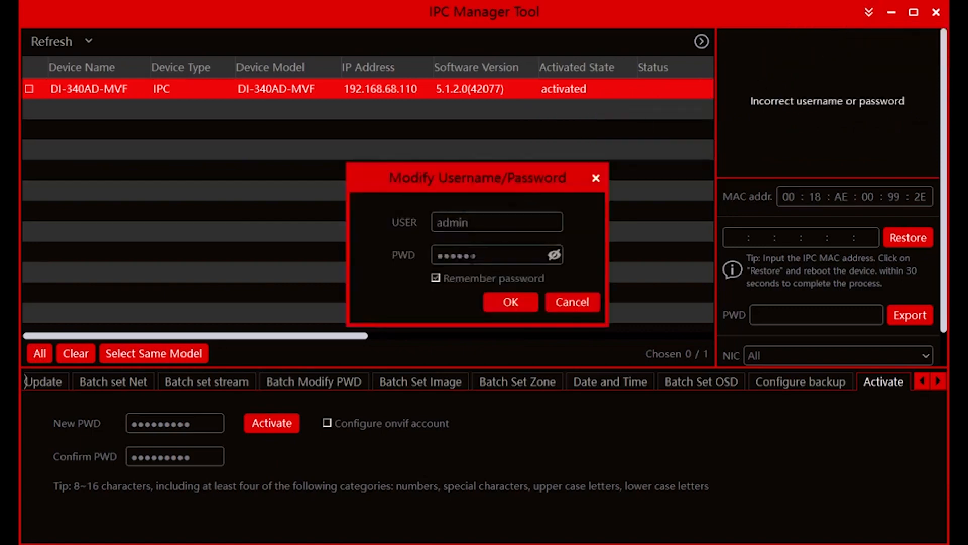
left_click(554, 255)
left_click_drag(490, 255, 435, 256)
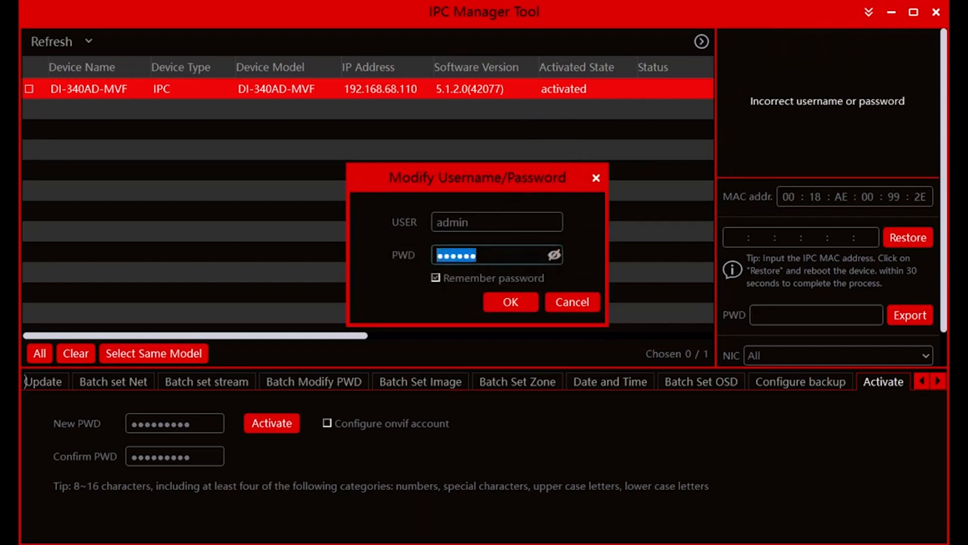
type("Admin@123~")
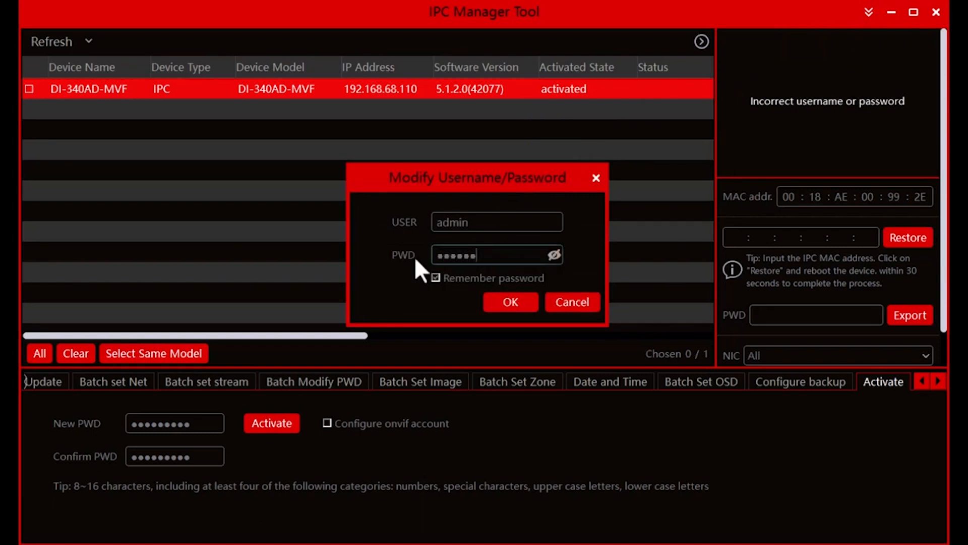
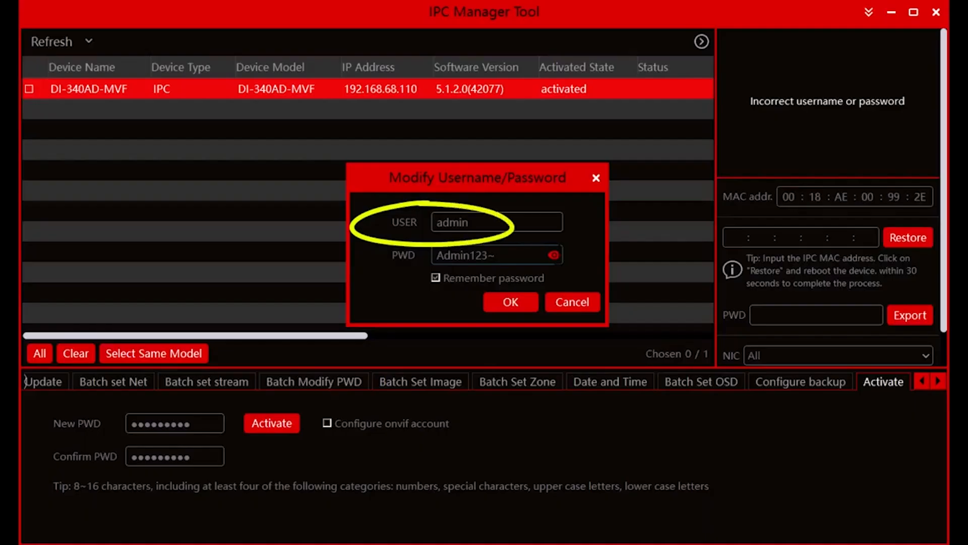
Mask the password again and save the tool's updated admin login credentials.
left_click(554, 256)
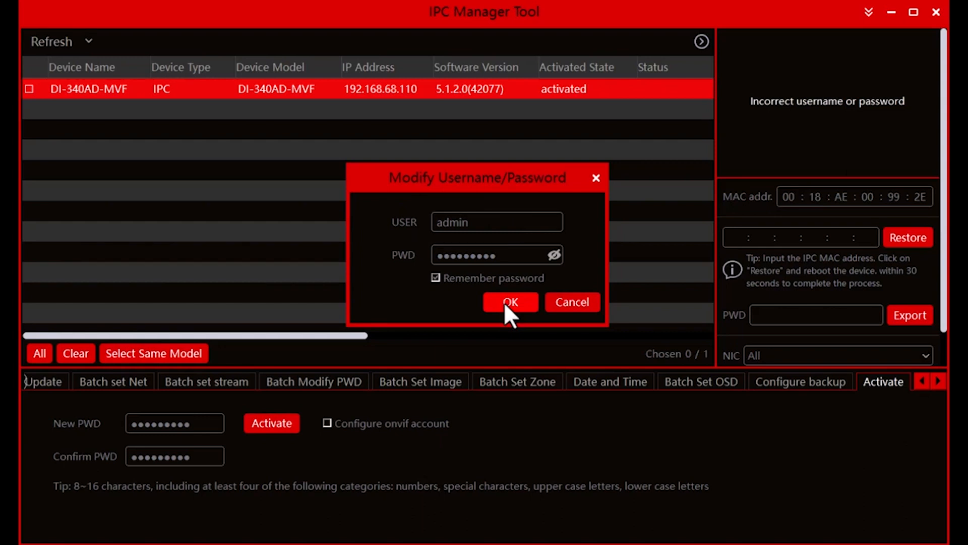
left_click(504, 302)
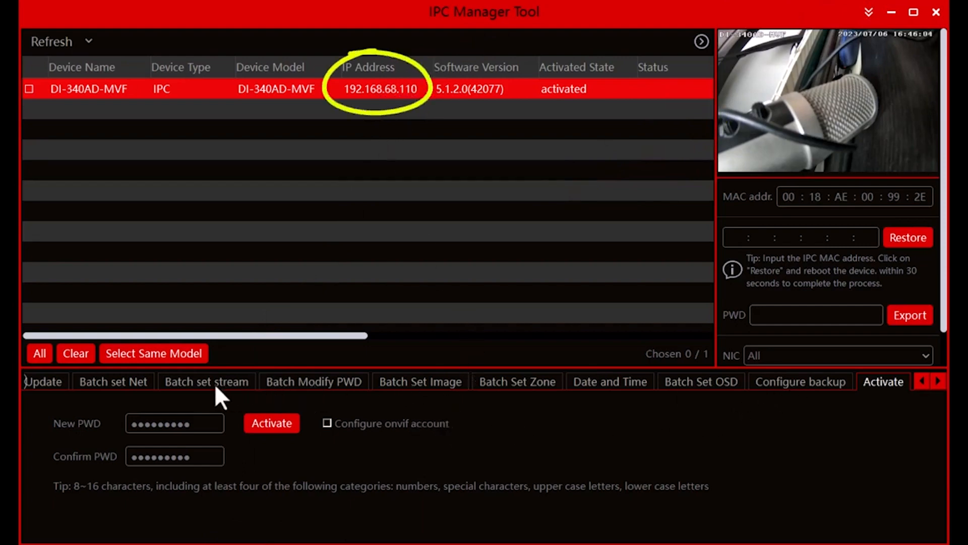
Mark the DI-340AD-MVF camera and try to batch-assign it the IPv4 range 192.168.68.105 to 192.168.68.108.
left_click(119, 379)
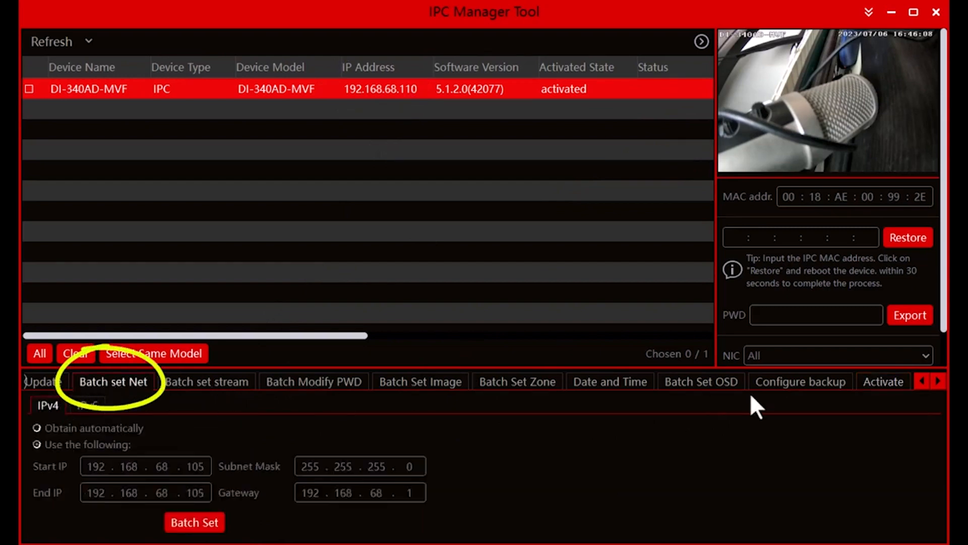
left_click(923, 382)
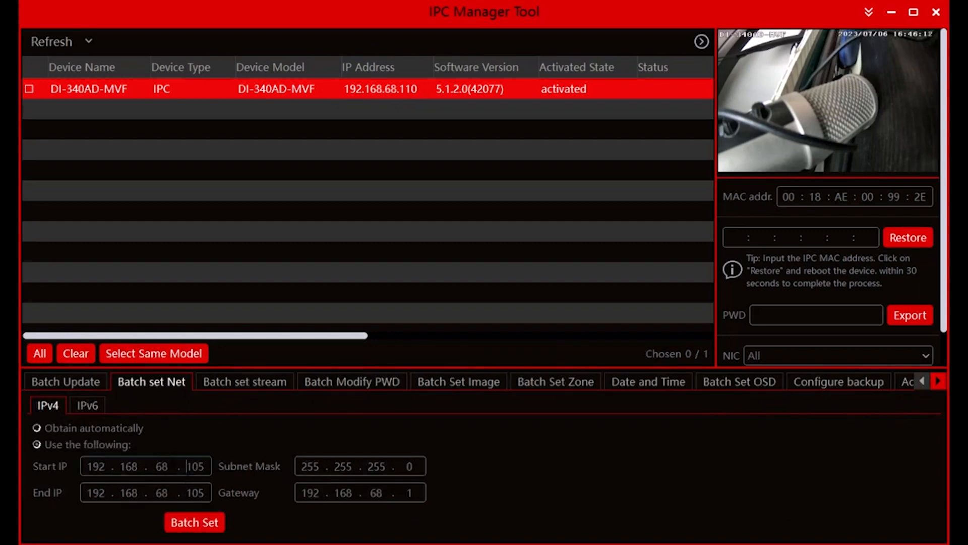
double_click(195, 467)
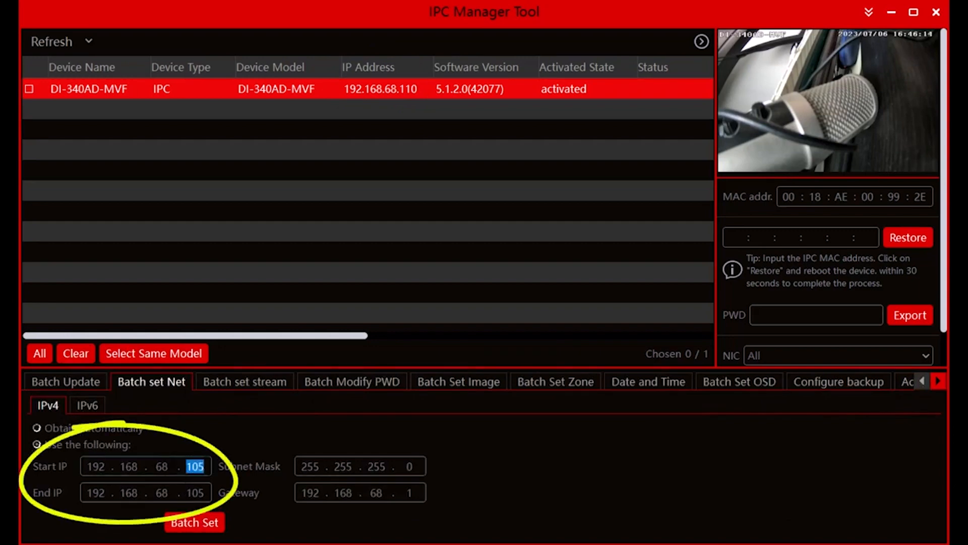
left_click_drag(187, 493, 205, 493)
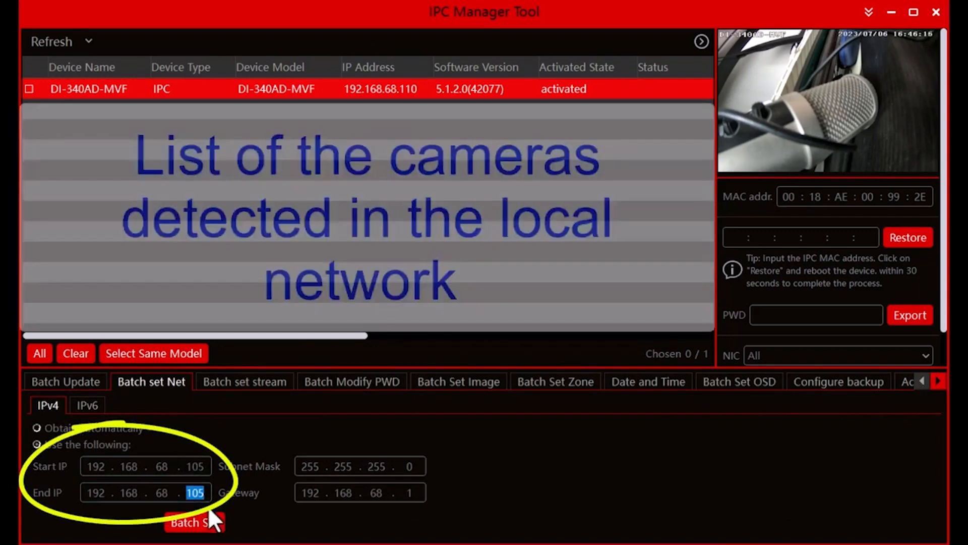
left_click(28, 90)
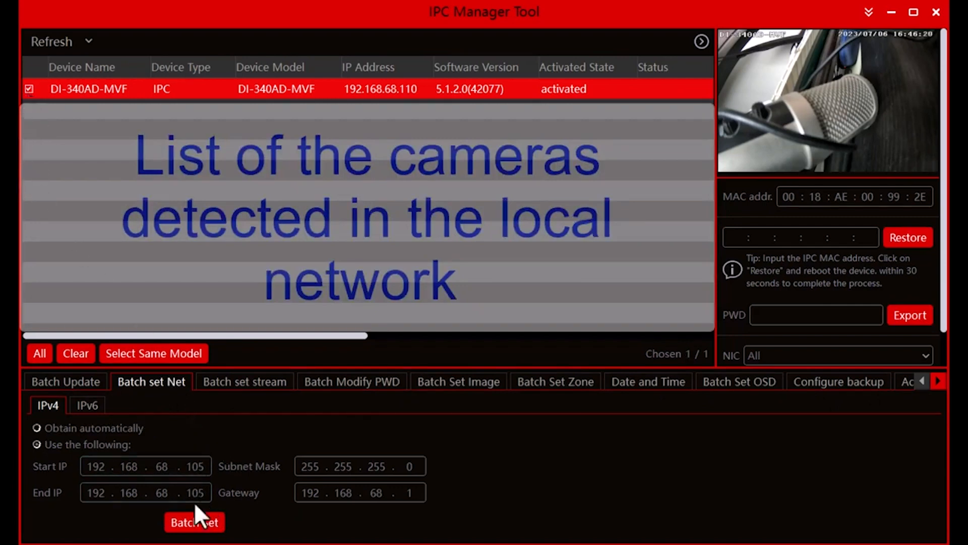
left_click_drag(207, 493, 200, 493)
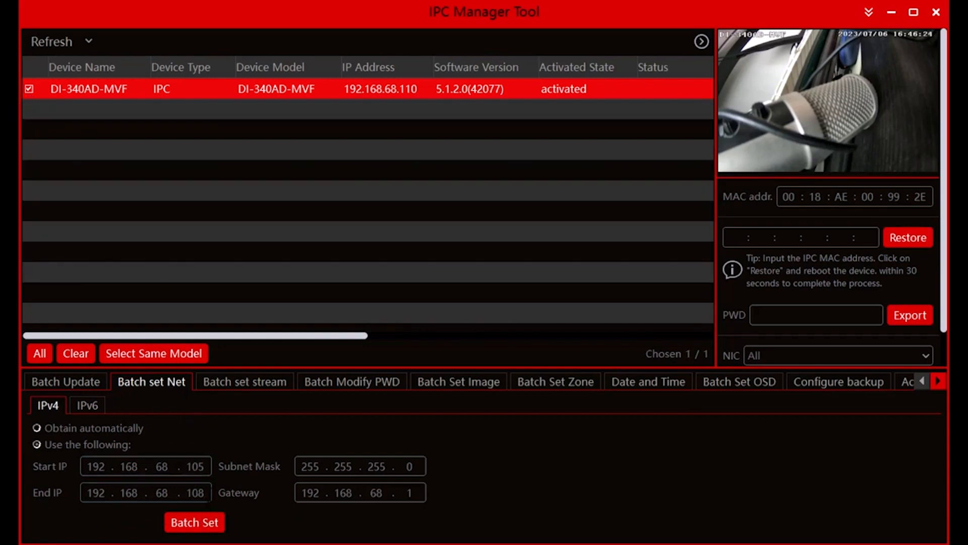
left_click(191, 524)
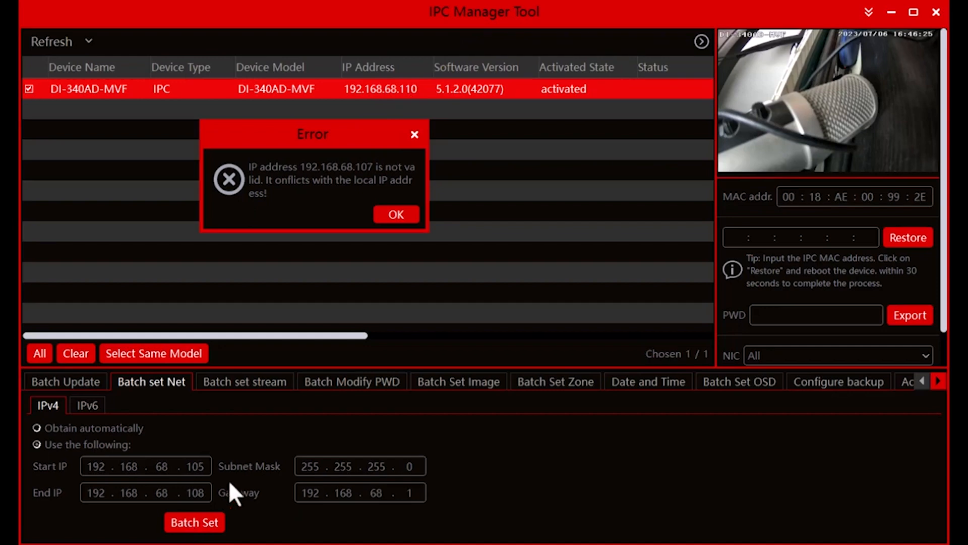
Dismiss the error, set the end IP to 192.168.68.106 and apply the range to the camera.
left_click(384, 220)
left_click_drag(206, 492, 199, 492)
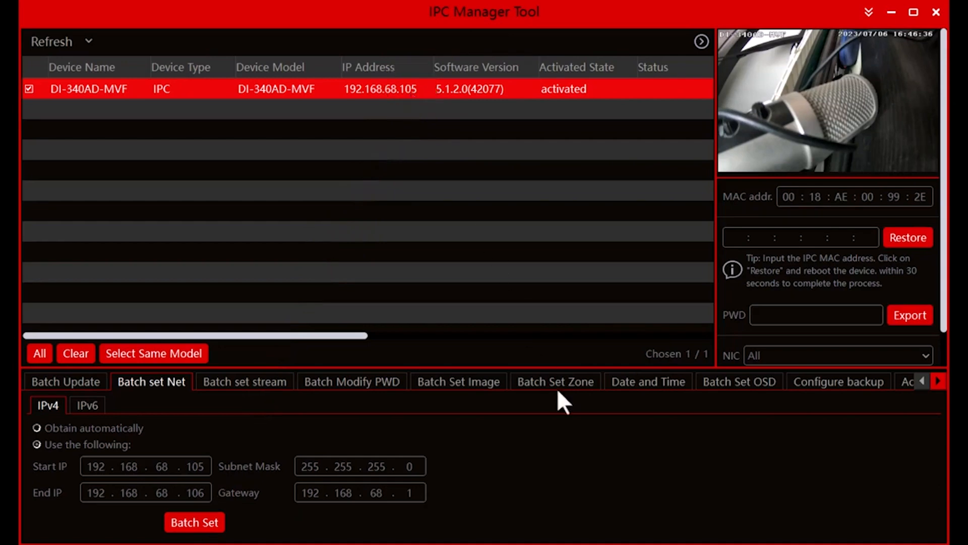
In the batch stream settings, choose the 2560-pixel-wide resolution for stream 1 and set its I-Frame to 50.
left_click(243, 384)
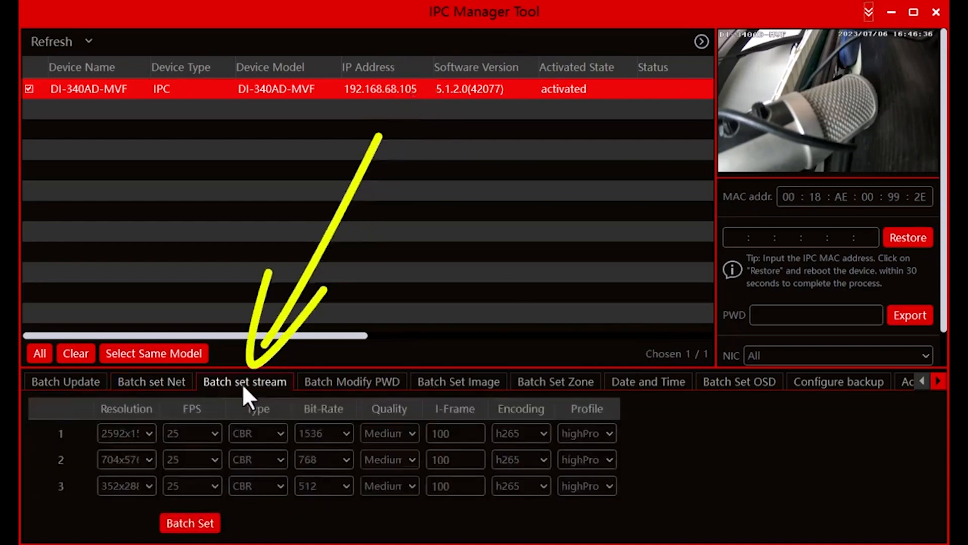
left_click(149, 435)
left_click(145, 465)
double_click(457, 434)
type("50")
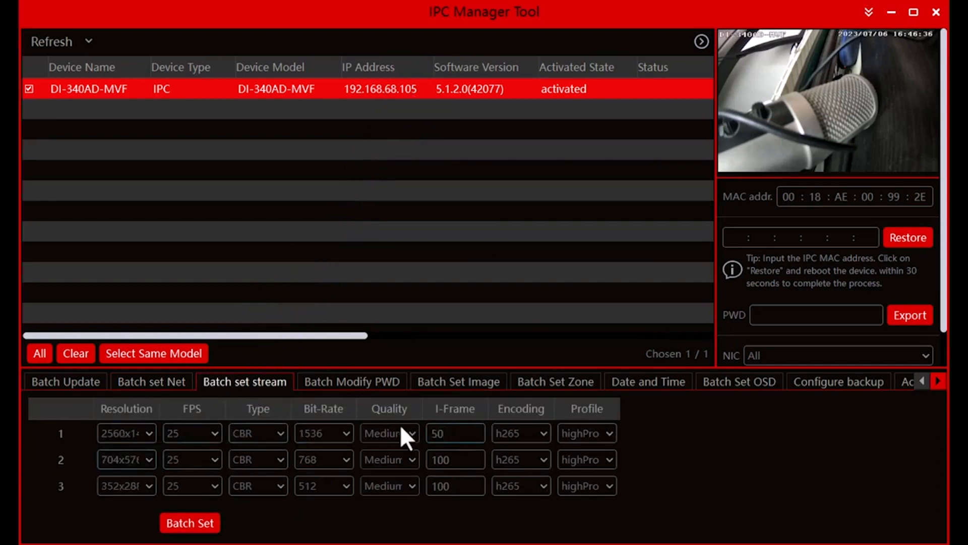
Batch-change the marked camera's admin password, entering and confirming the new password.
left_click(363, 385)
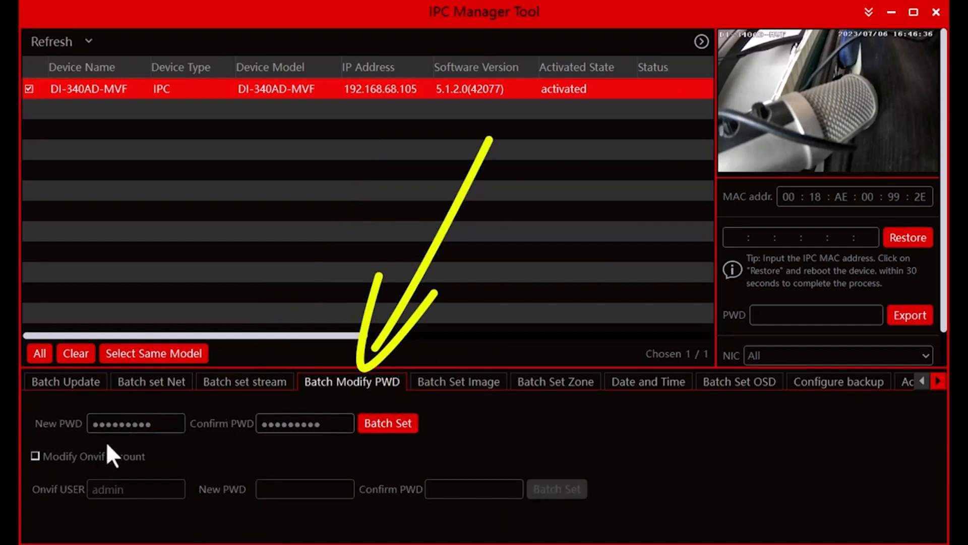
left_click(168, 430)
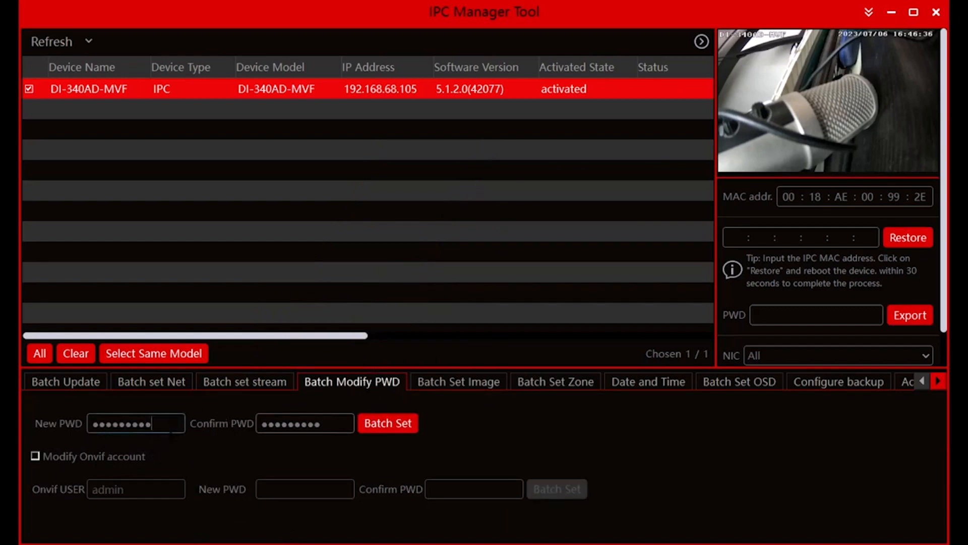
left_click_drag(166, 426, 92, 425)
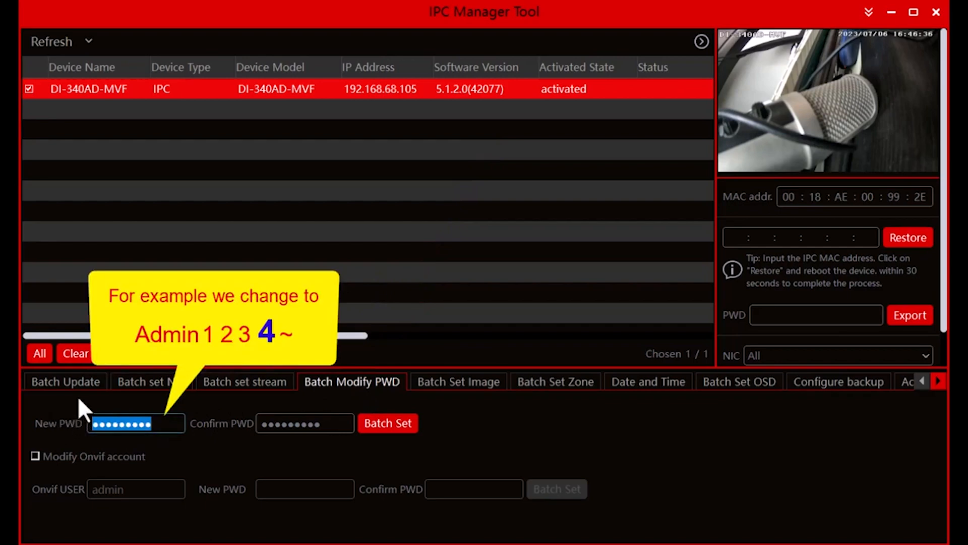
type("Admin1234")
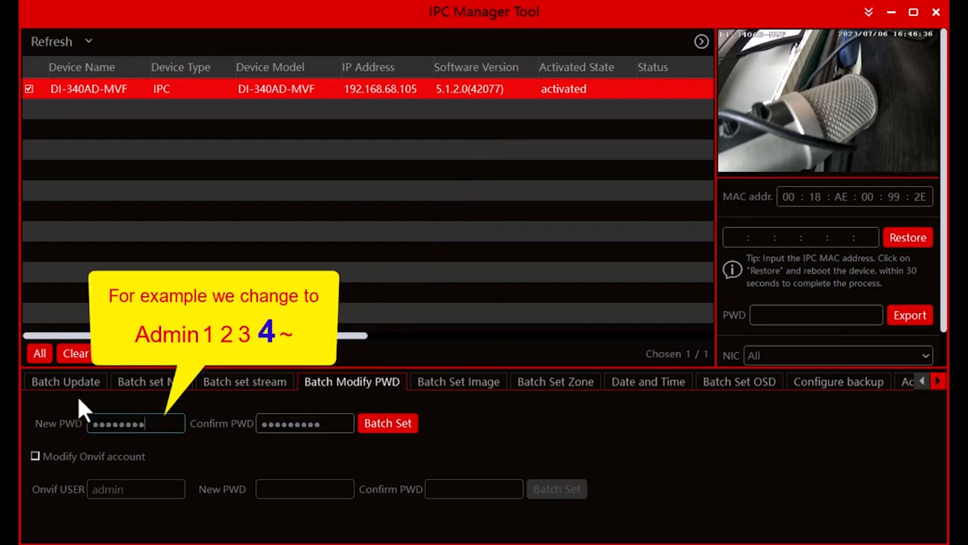
type("~")
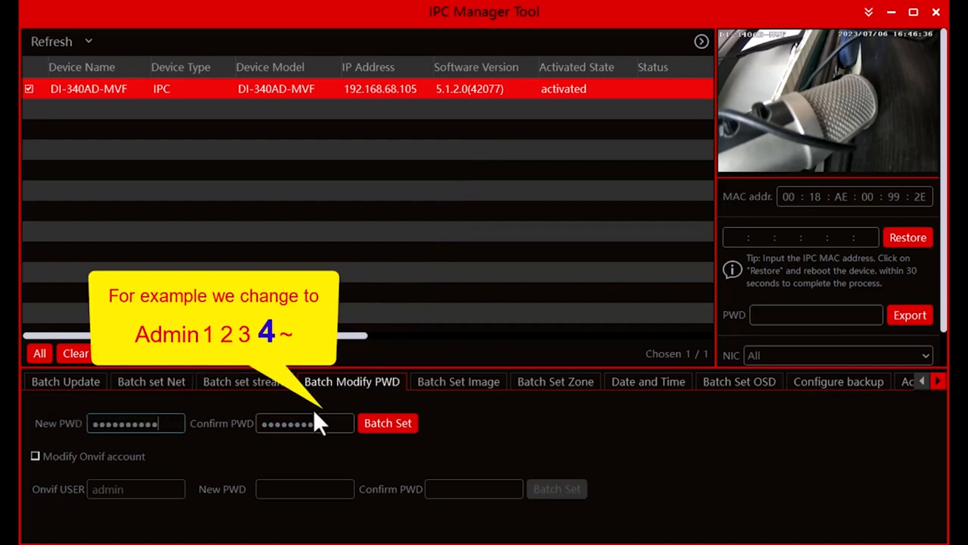
double_click(311, 425)
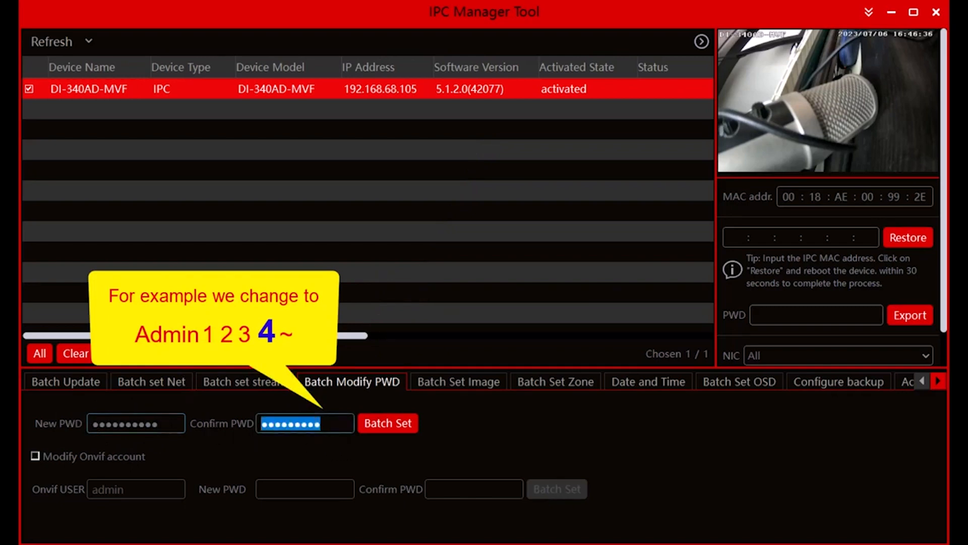
type("Admin1234~")
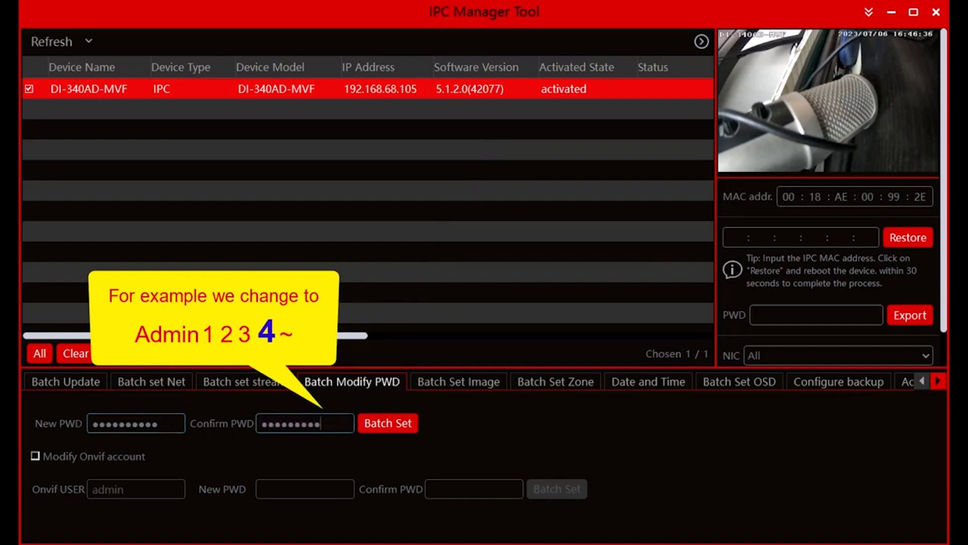
type("~")
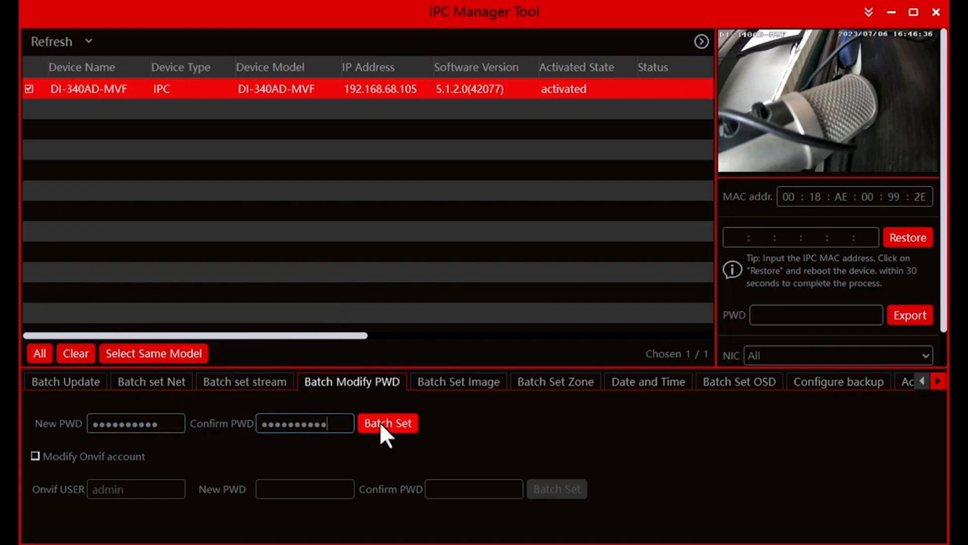
Narrow the device list columns to fit Status Description, refresh the list and select the camera.
left_click_drag(638, 66, 608, 63)
left_click_drag(707, 62, 644, 67)
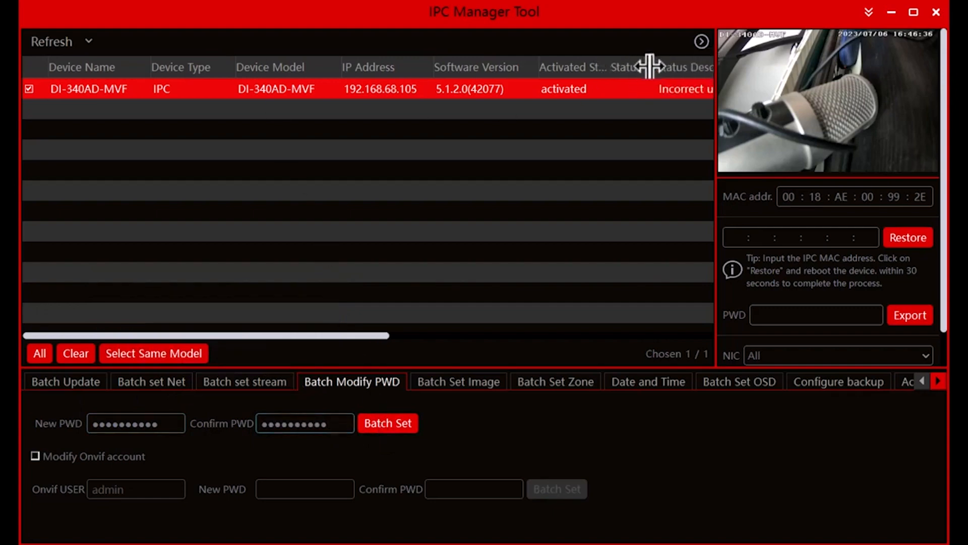
left_click_drag(340, 65, 309, 67)
left_click_drag(233, 67, 214, 66)
left_click(55, 42)
left_click(81, 90)
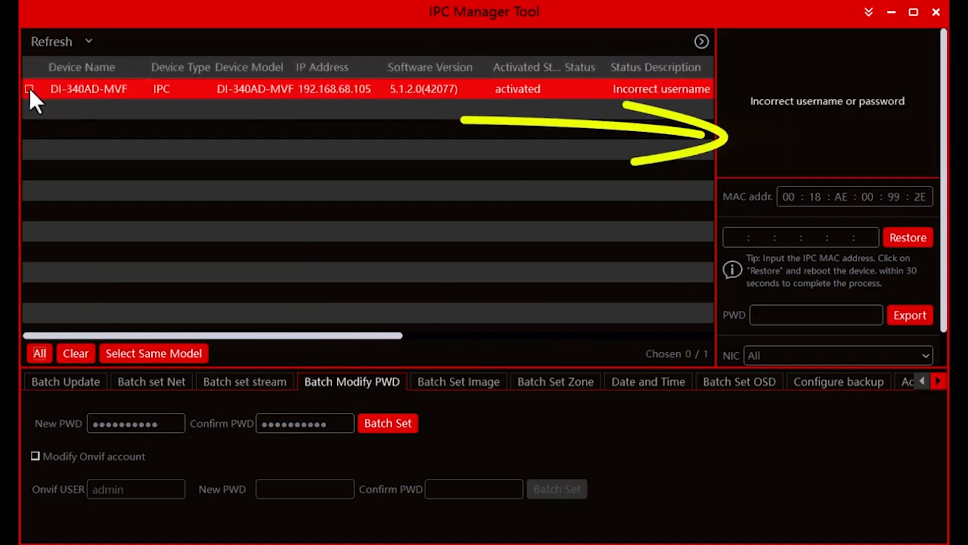
Update the tool's stored admin login with the camera's new password and save it.
left_click(868, 11)
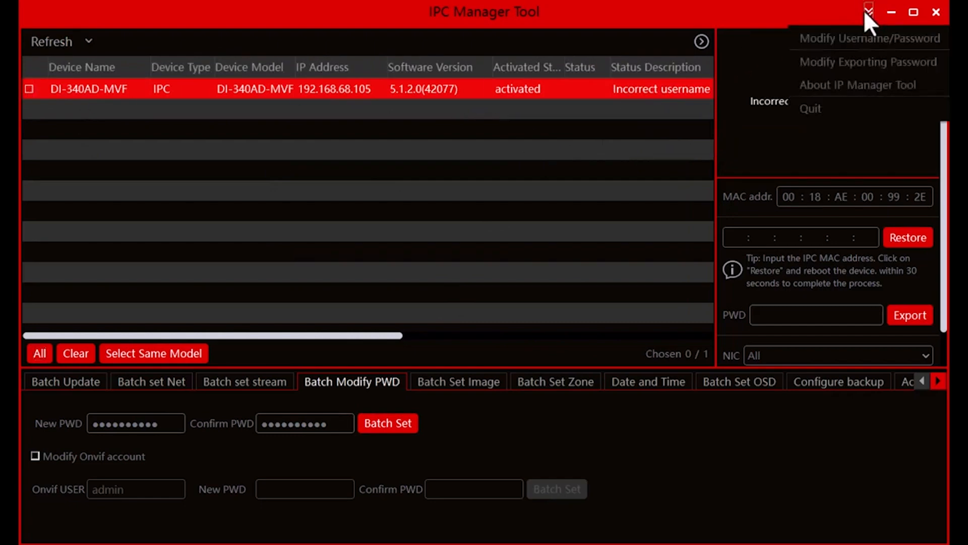
left_click(839, 38)
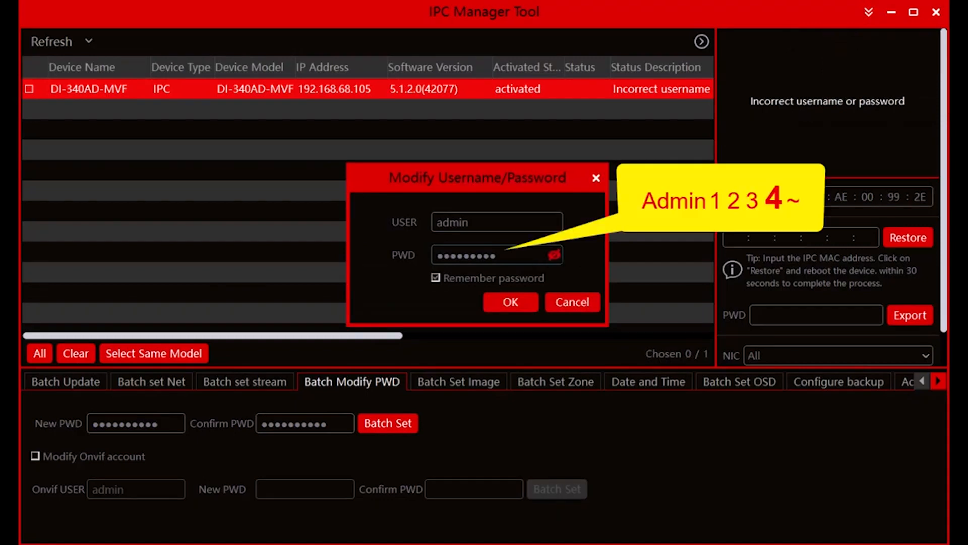
left_click(554, 255)
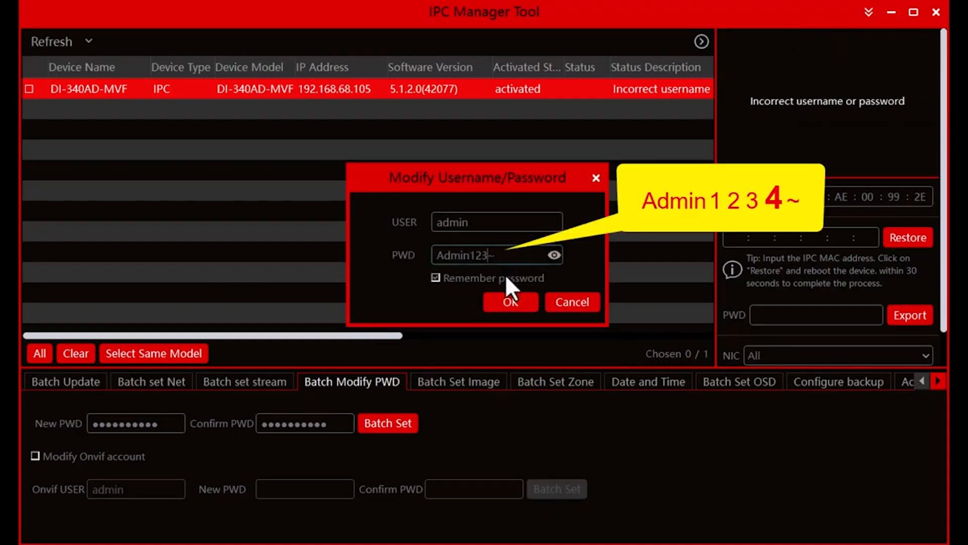
left_click(514, 304)
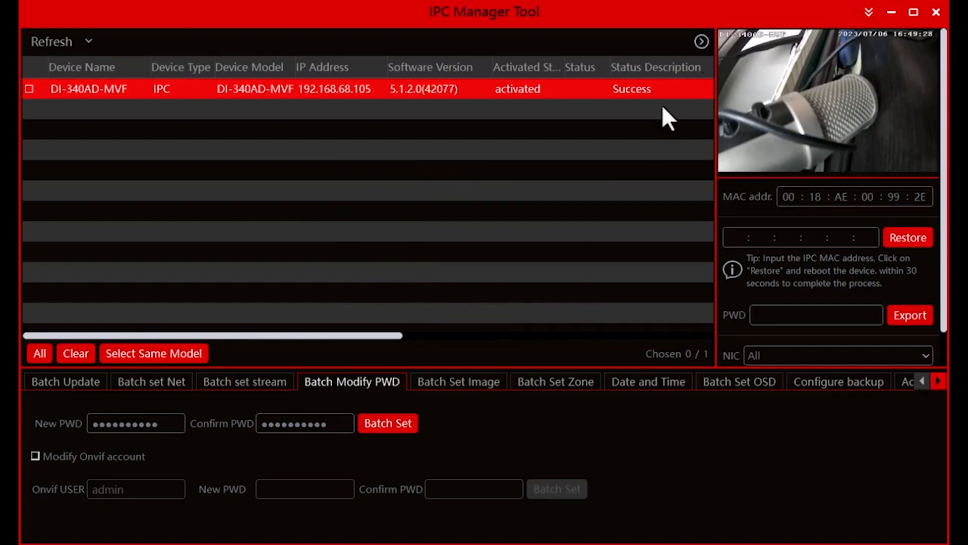
Mark the camera and apply batch image settings of brightness 75, contrast 72, sharpness 196 and defog 204.
left_click(453, 384)
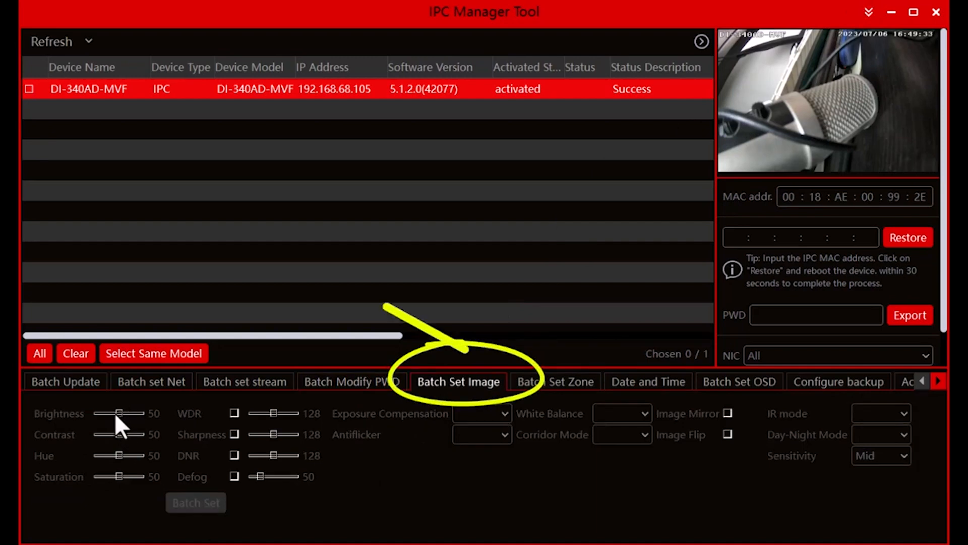
left_click(28, 89)
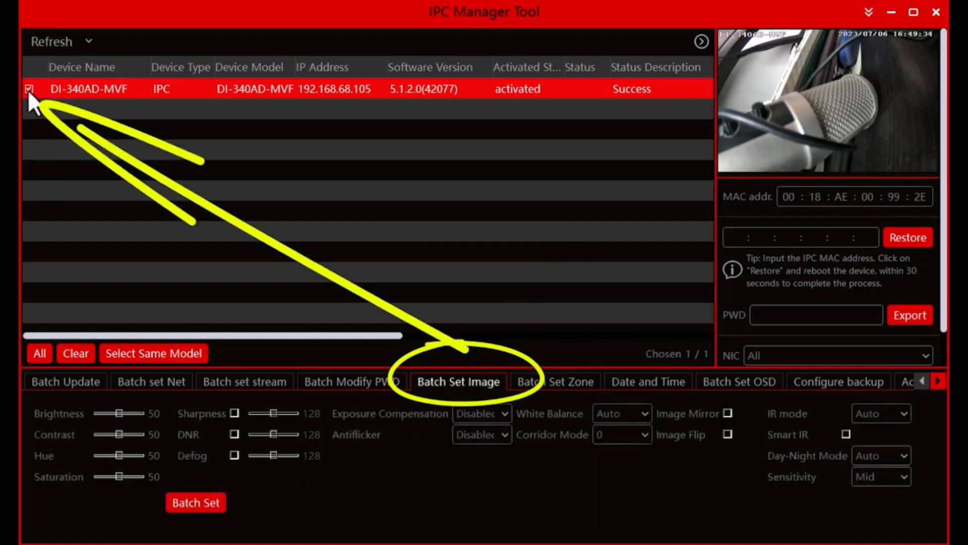
left_click(132, 416)
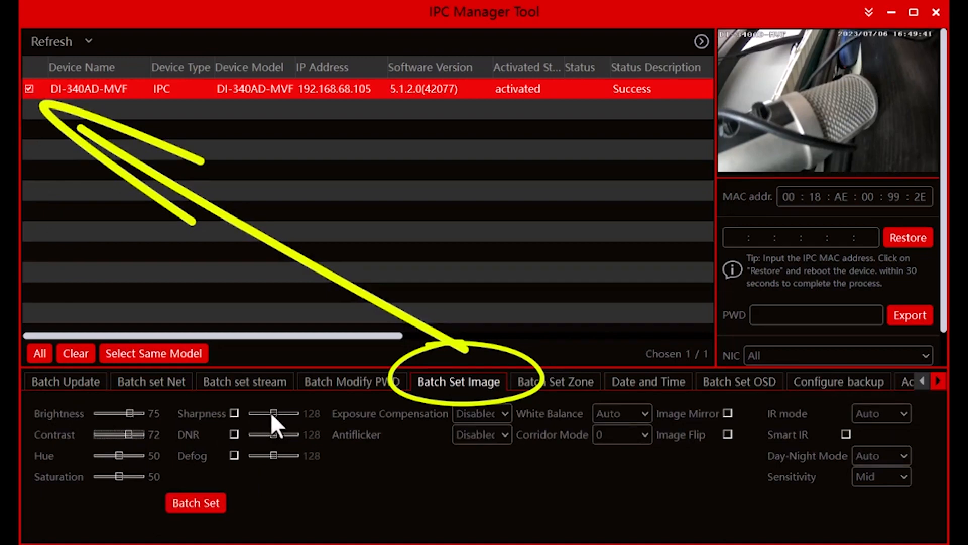
left_click(241, 411)
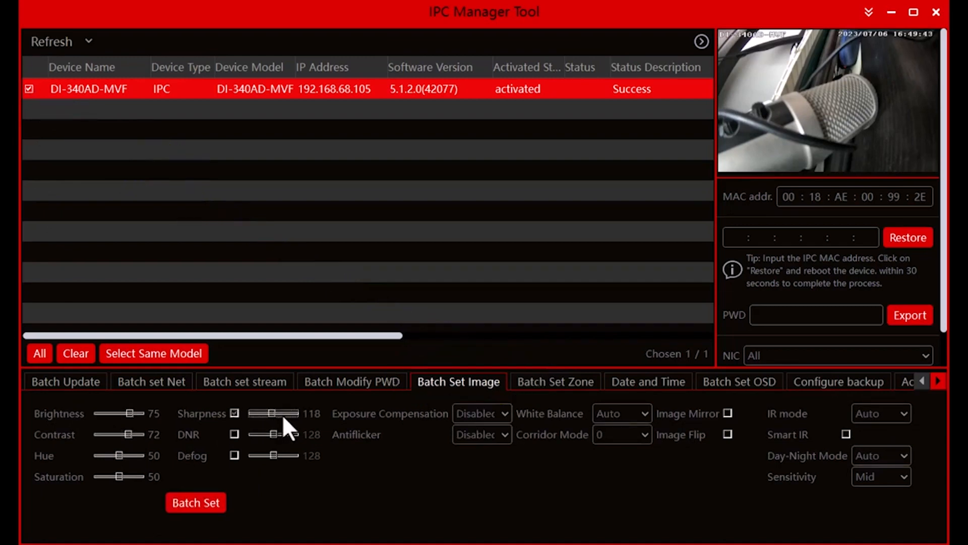
left_click_drag(270, 412, 285, 412)
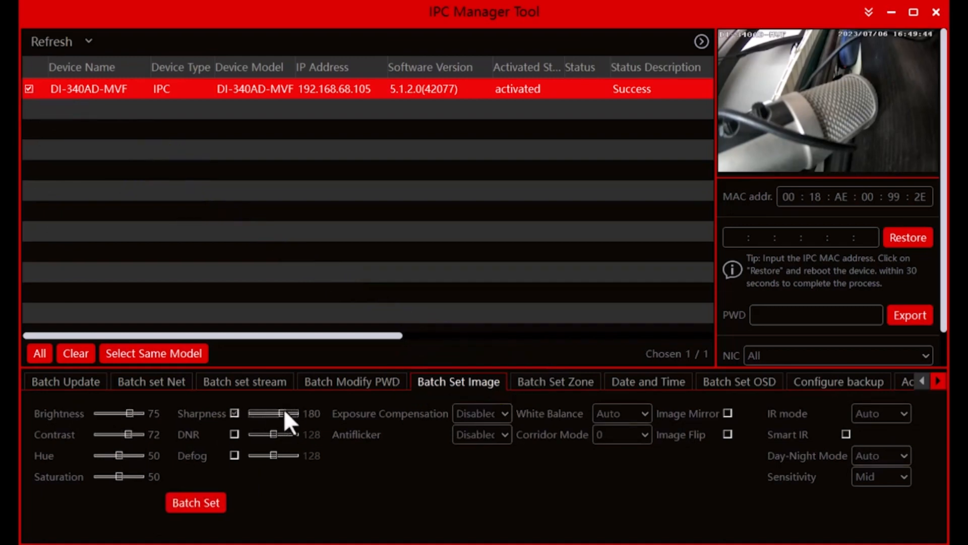
left_click(235, 454)
left_click_drag(273, 455, 285, 455)
left_click(185, 509)
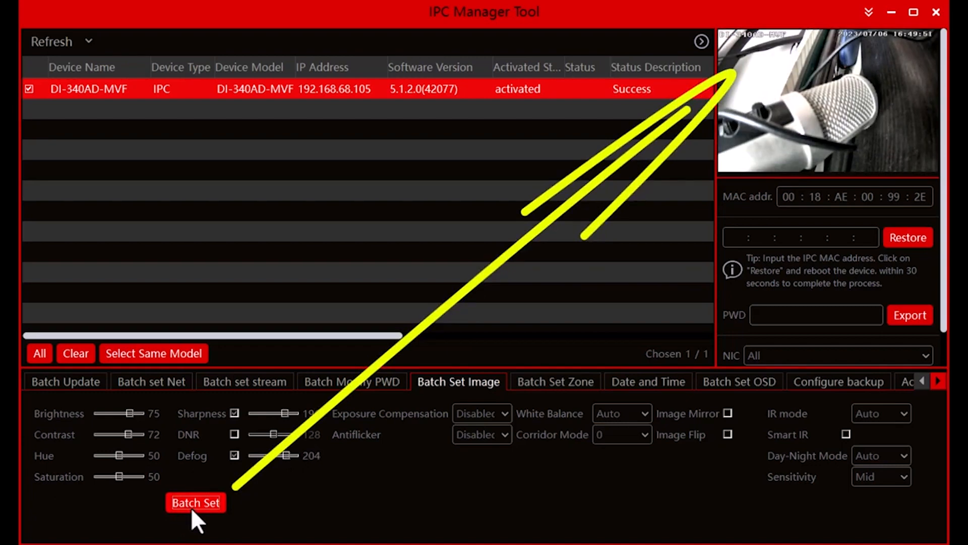
Try a contrast of 22 on the camera, and replace it with an applied contrast of 75.
left_click_drag(122, 434, 106, 434)
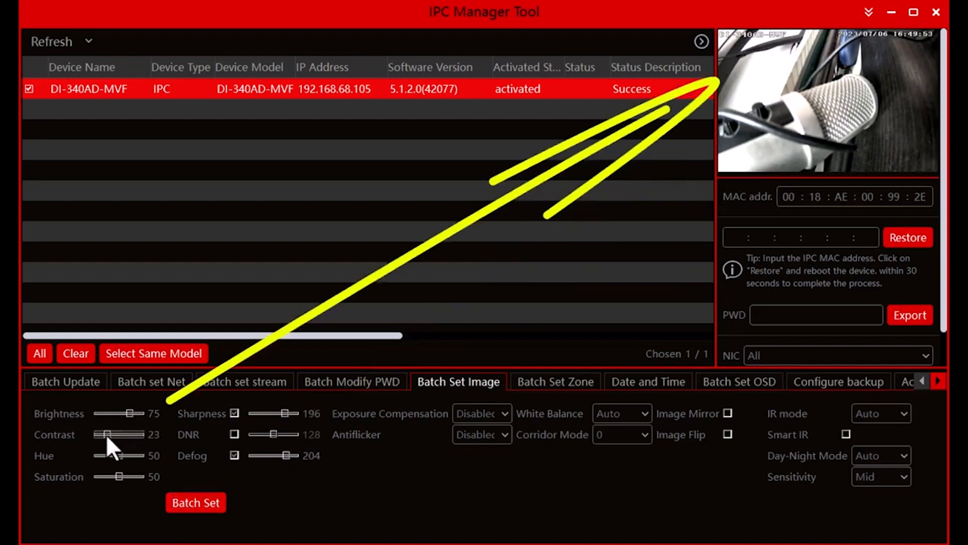
left_click(192, 501)
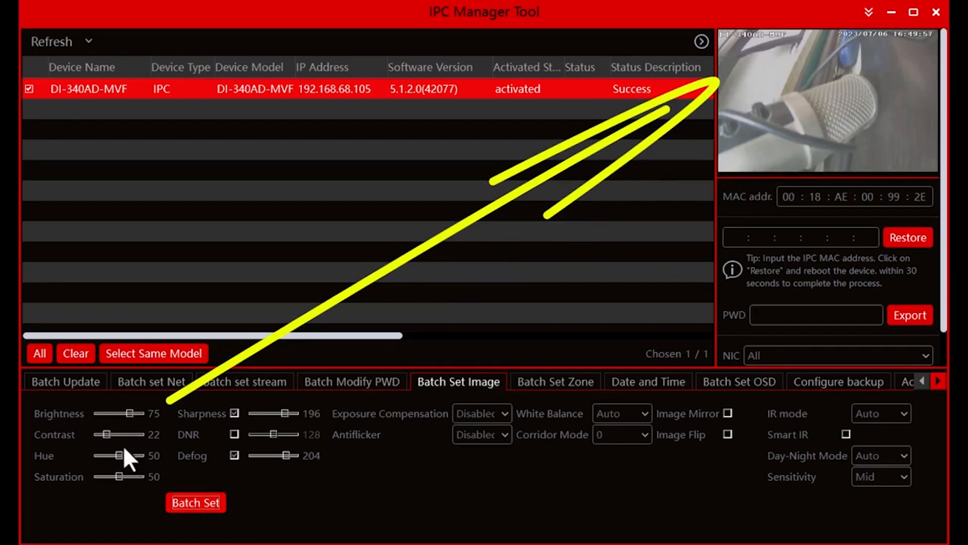
left_click_drag(106, 435, 128, 437)
left_click(184, 499)
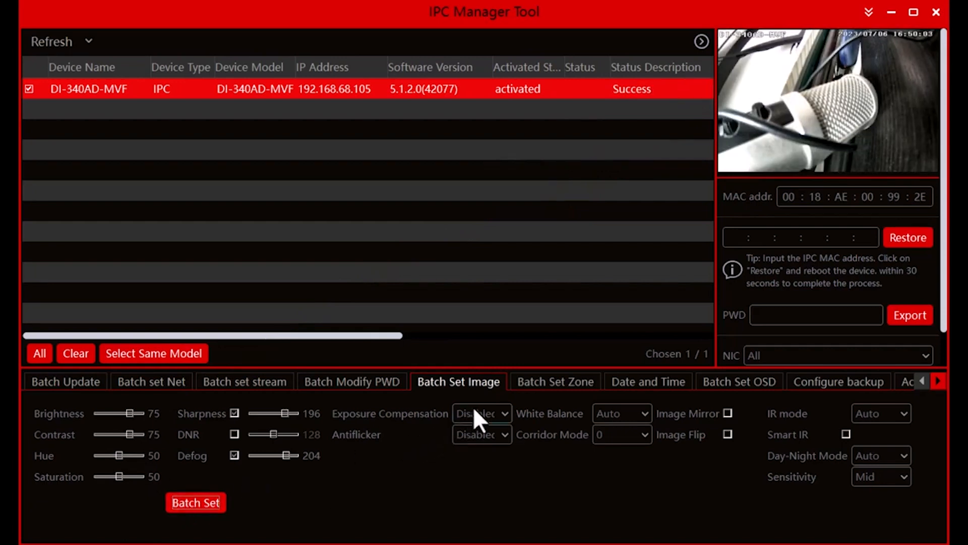
Review the exposure compensation options, keeping Disabled selected.
left_click(493, 411)
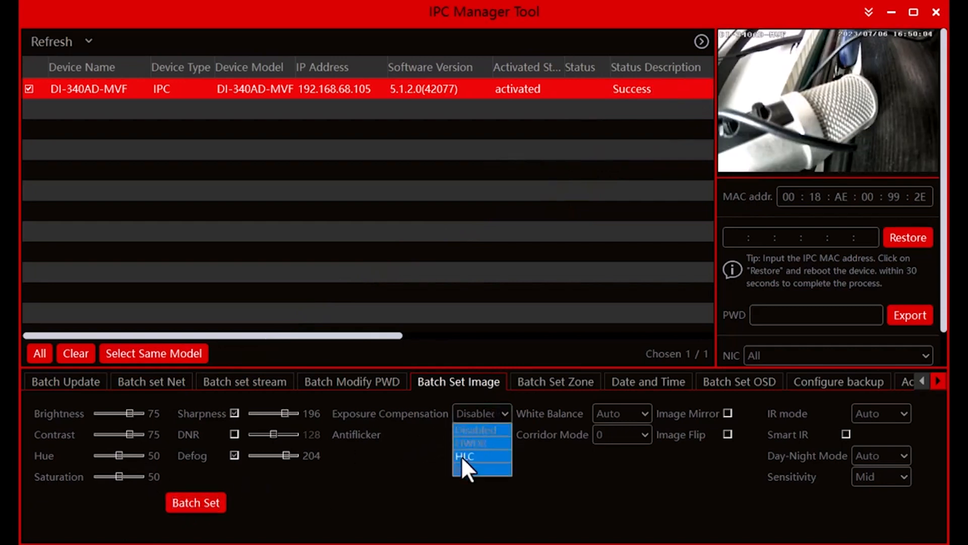
left_click(495, 428)
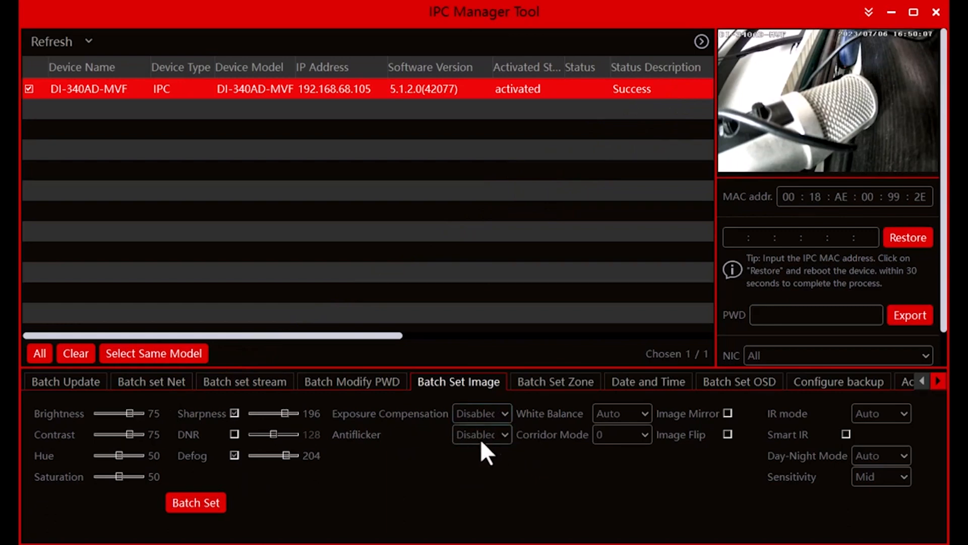
Try a corridor mode of 90 on the marked camera, refresh the device list and check the camera's preview.
left_click(637, 431)
left_click(613, 463)
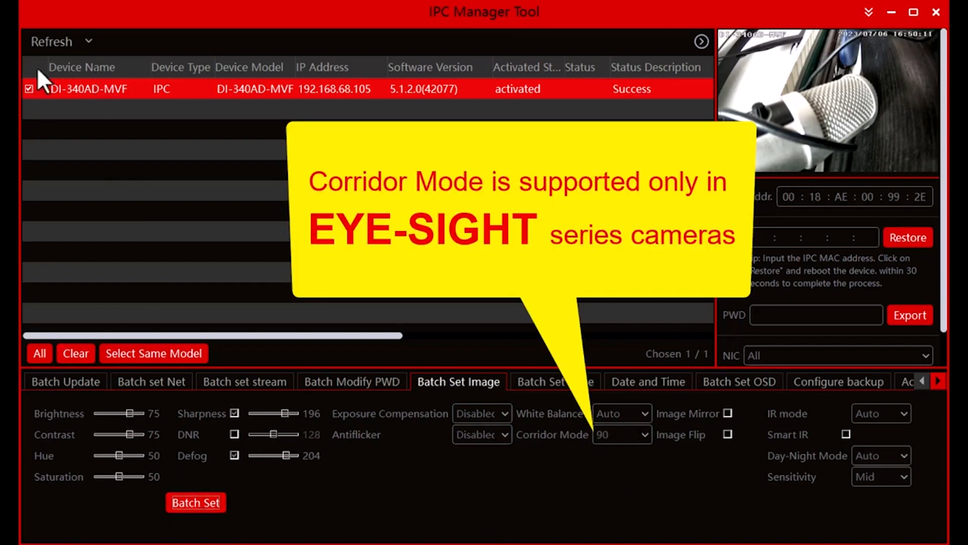
left_click(51, 42)
left_click(29, 89)
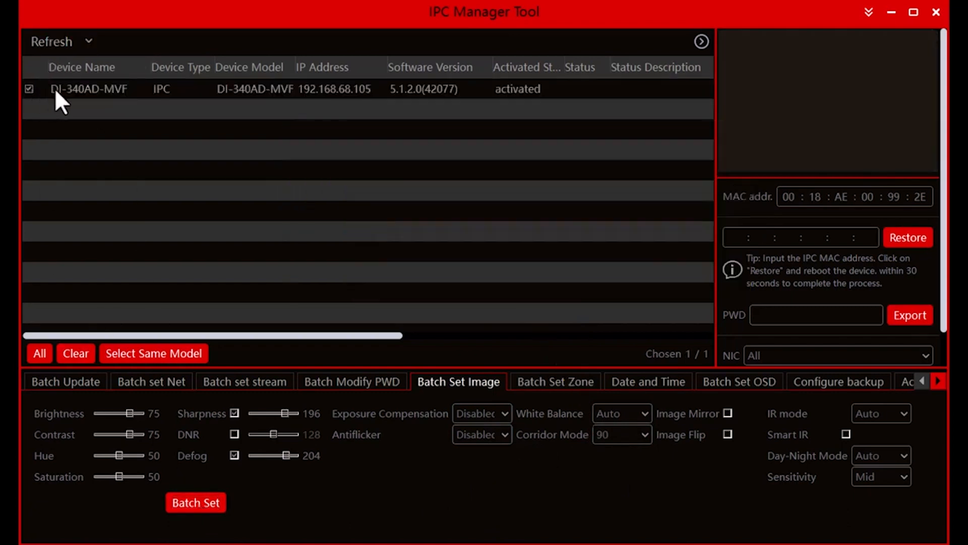
left_click(106, 88)
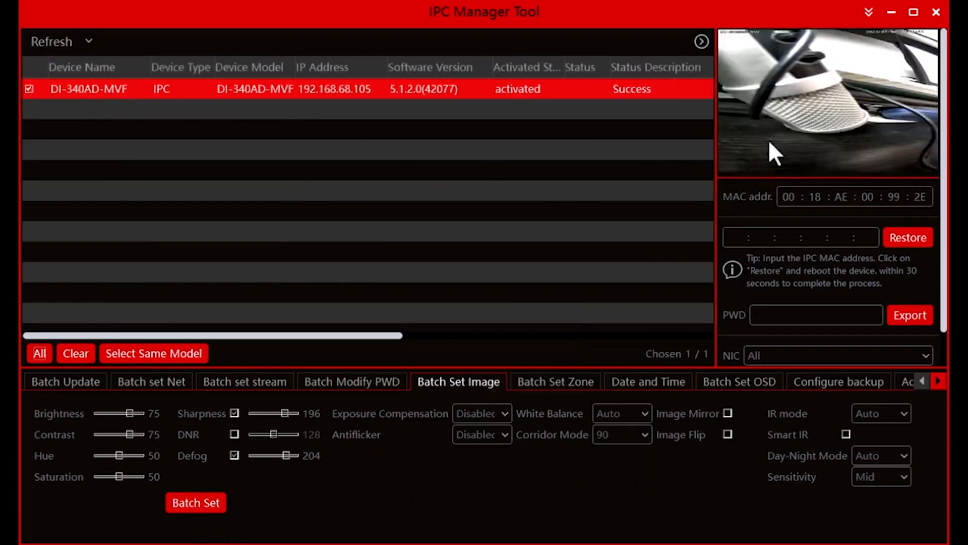
Apply a corridor mode of 180 to the camera, then refresh the device list and reload its preview.
left_click(633, 435)
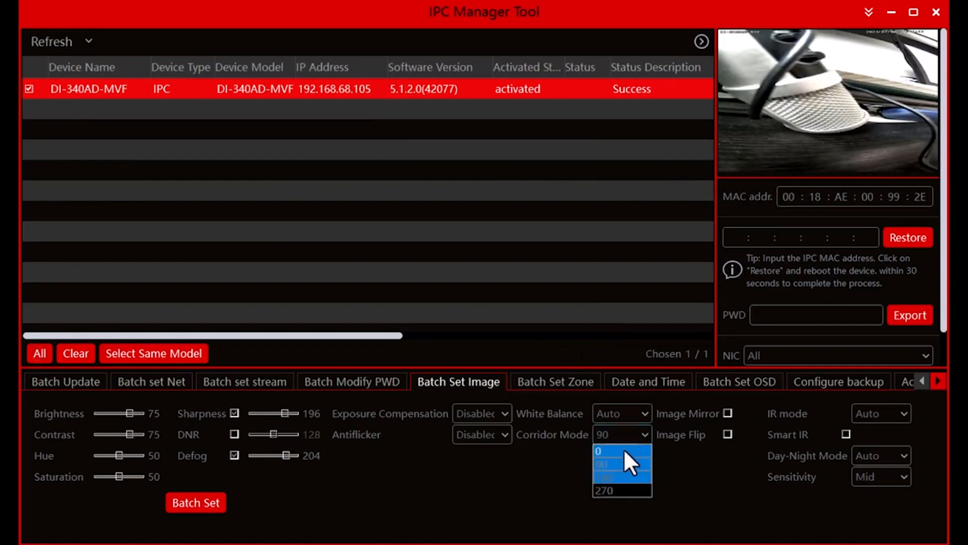
left_click(621, 478)
left_click(203, 503)
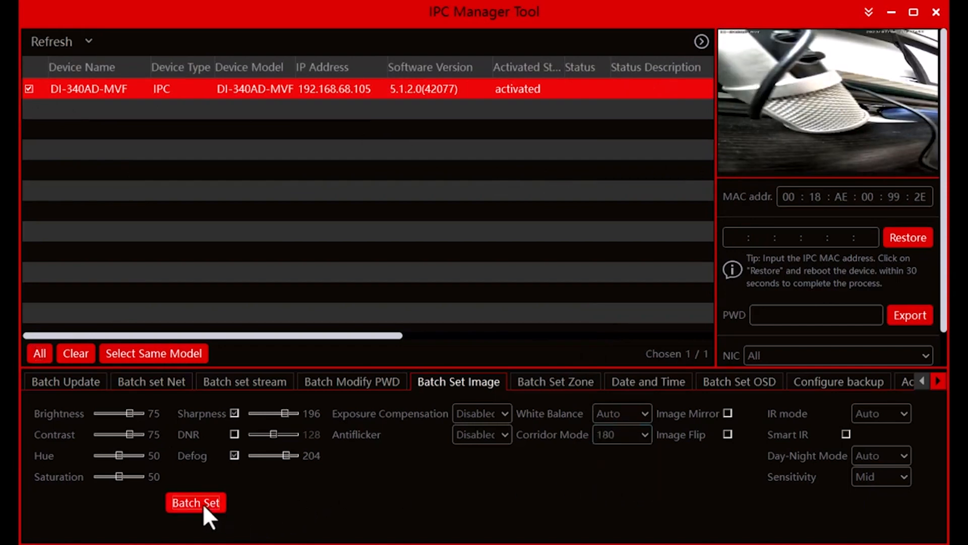
left_click(51, 42)
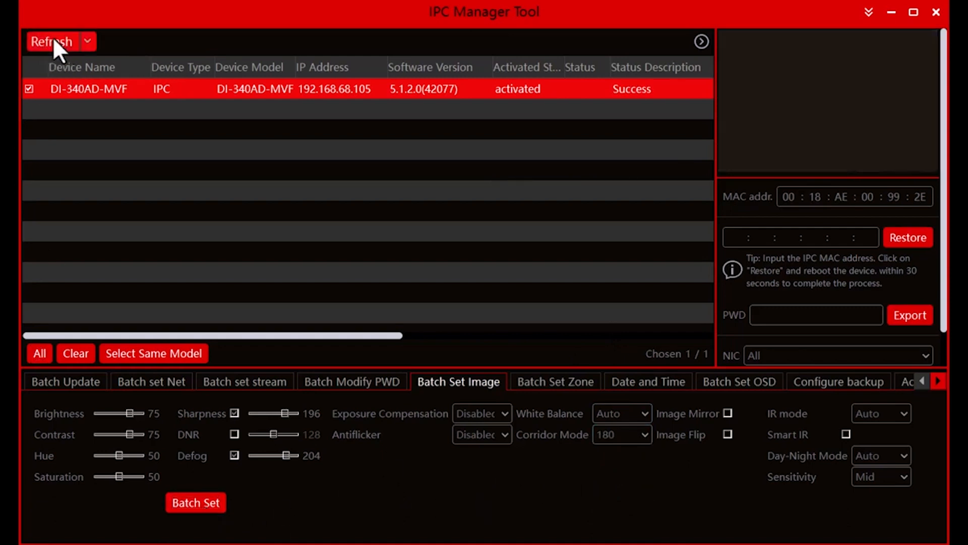
left_click(63, 88)
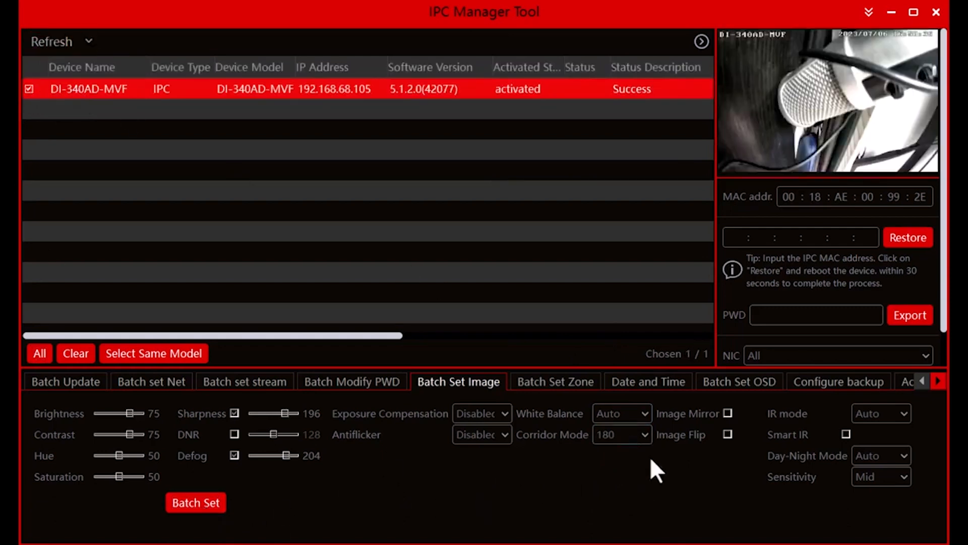
Enable image mirror and image flip for the camera and apply them in batch.
left_click(727, 412)
left_click(199, 501)
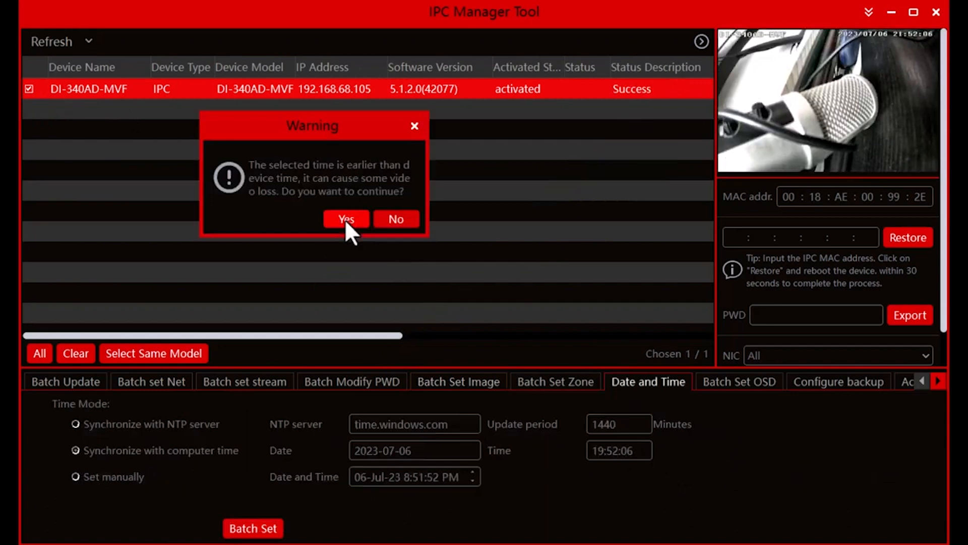
left_click(344, 219)
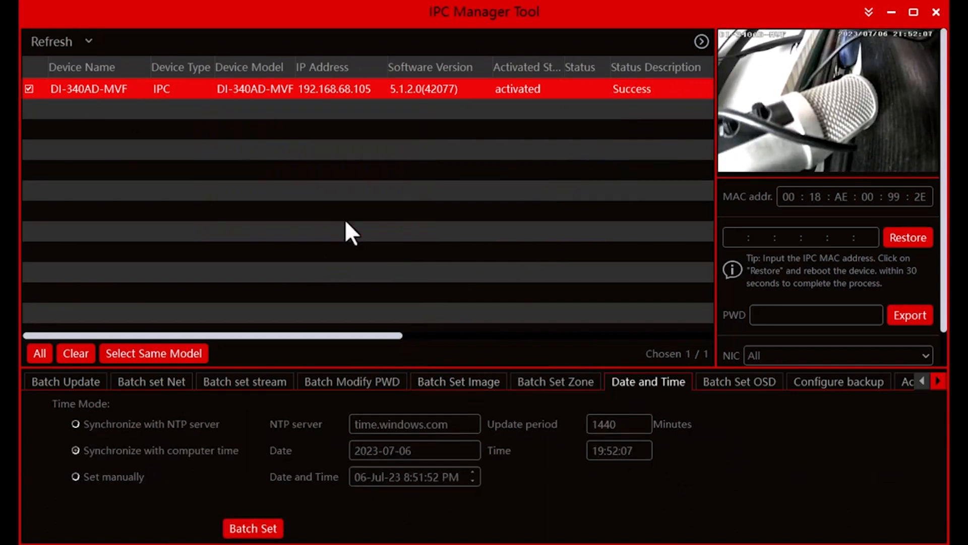
Try the on-screen device name DI-340AD-MVF-AAAAA in the batch OSD settings and apply it to the camera.
left_click(728, 382)
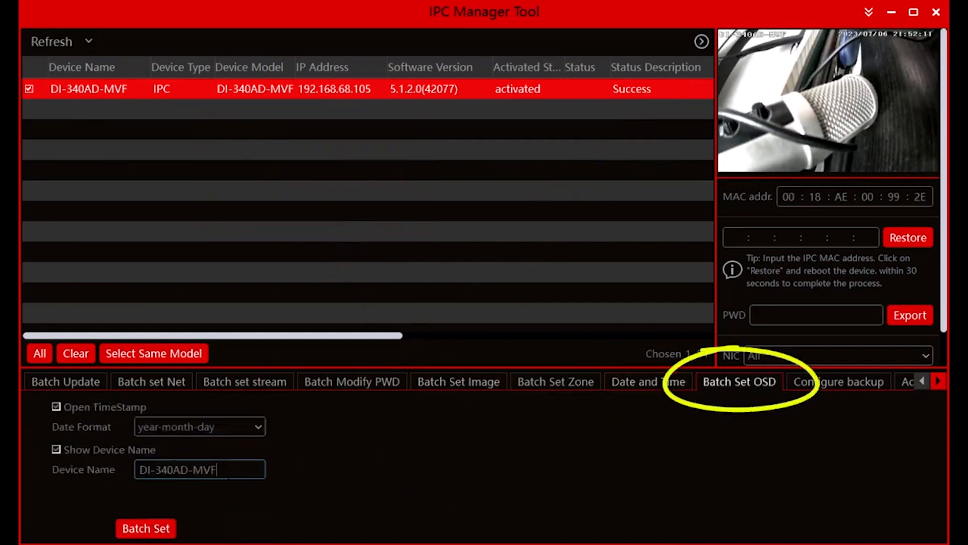
type("-AAAAA")
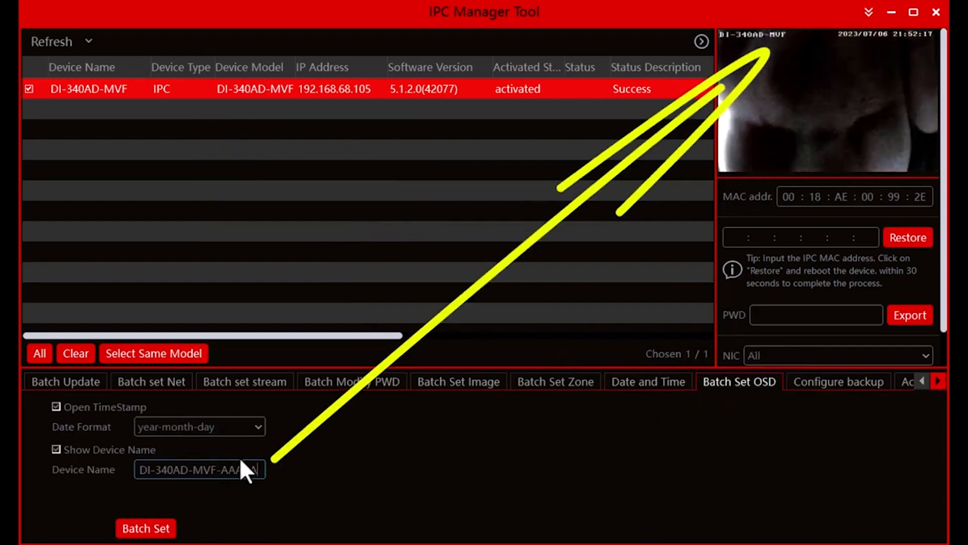
left_click(164, 532)
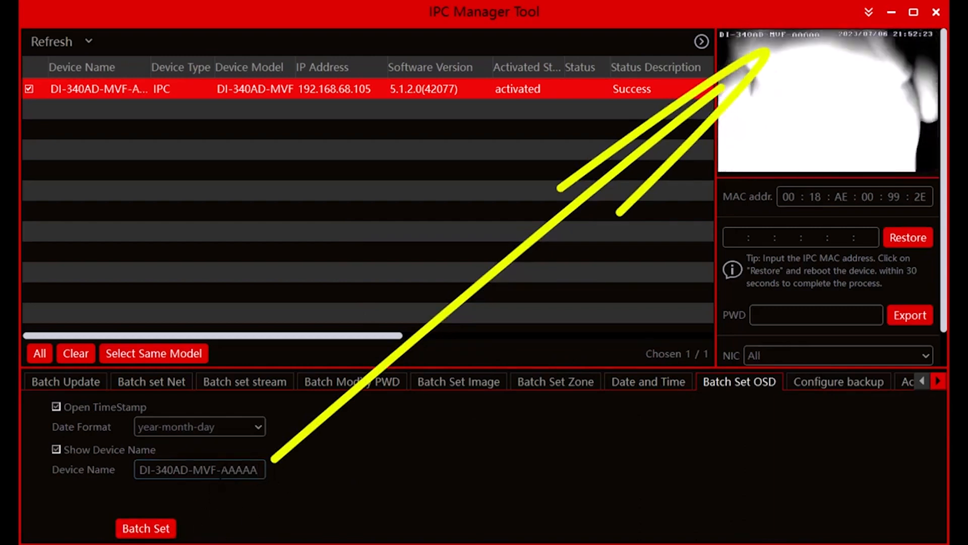
Remove the -AAAAA suffix from the camera's OSD device name and apply the name DI-340AD-MVF.
left_click_drag(218, 469, 280, 471)
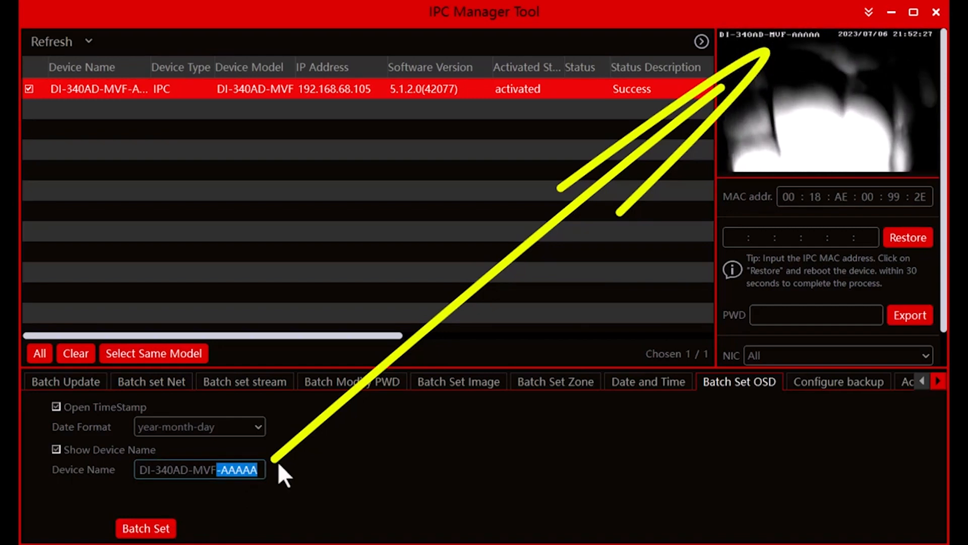
key("BackSpace")
left_click(144, 528)
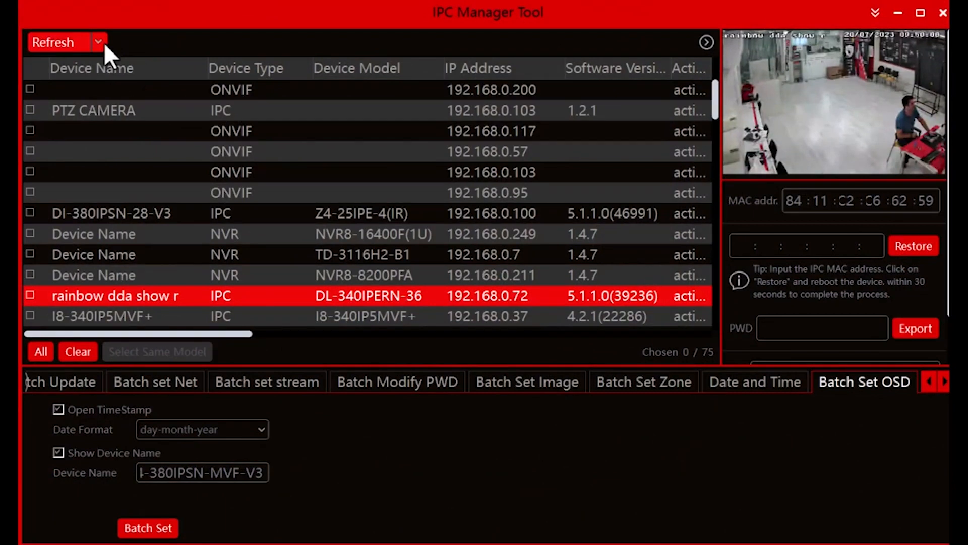
Filter the device list by the device name I4-380IPSN-MVF-V3.
left_click(197, 68)
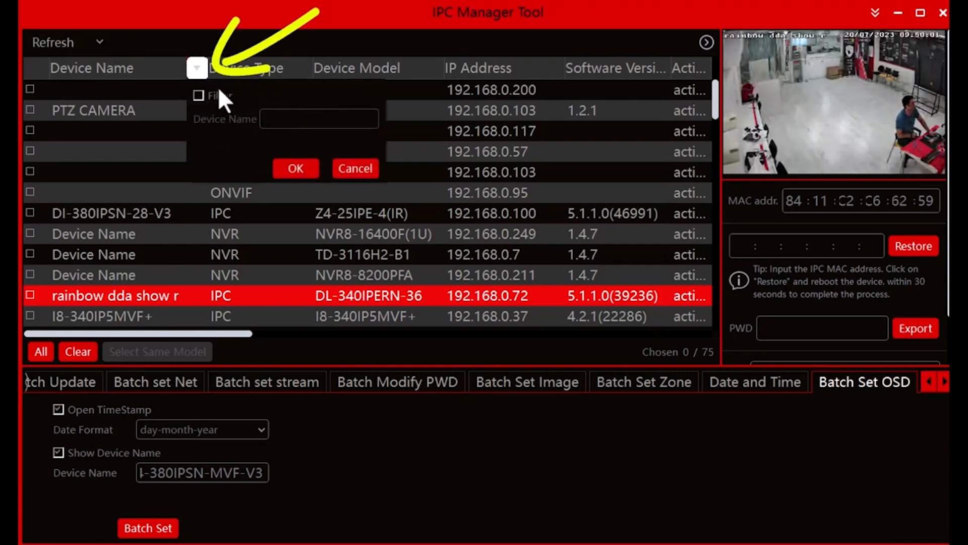
left_click(199, 95)
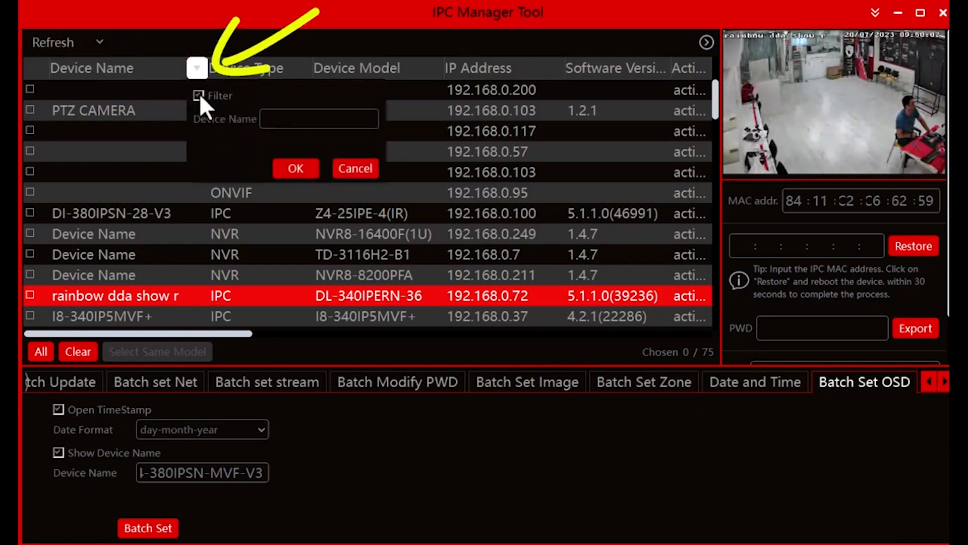
left_click(277, 123)
type("DI-380IPSN-MVF-V3")
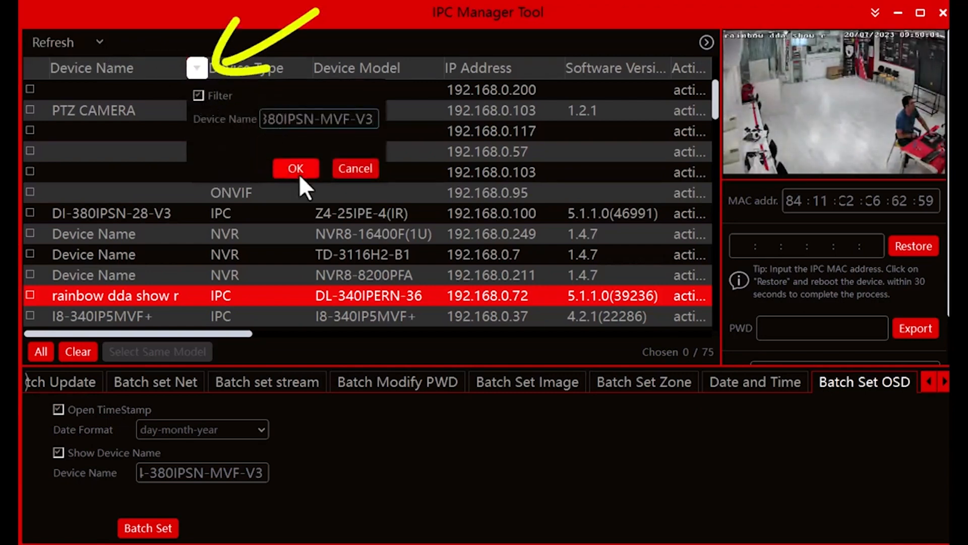
left_click(297, 169)
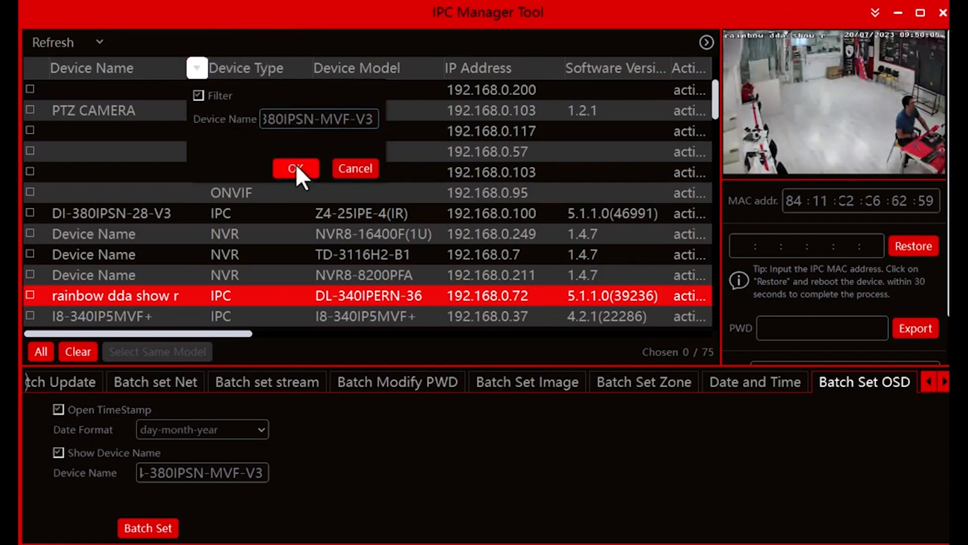
Mark the camera at 192.168.0.107 and apply the mirrored Hebrew OSD device name "תירוחא רצח".
left_click(96, 116)
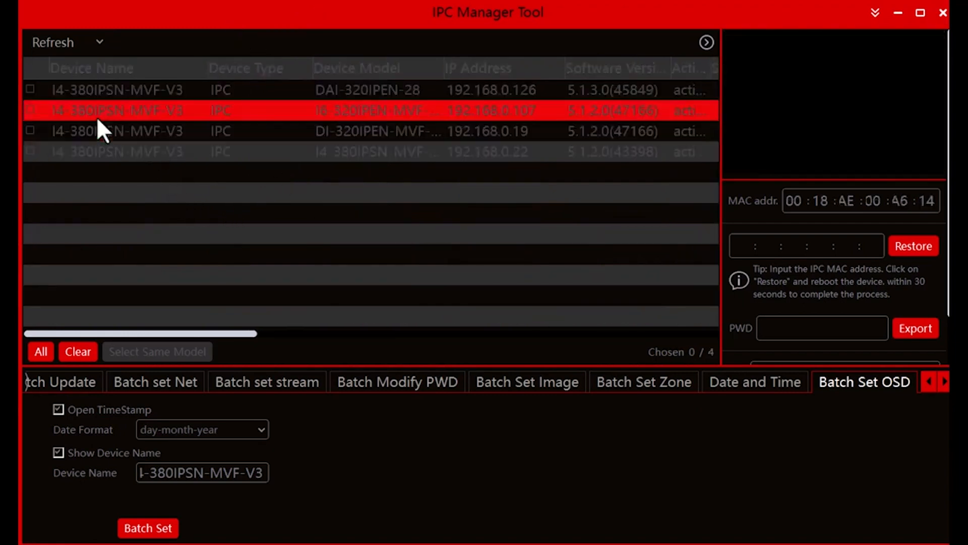
left_click(30, 109)
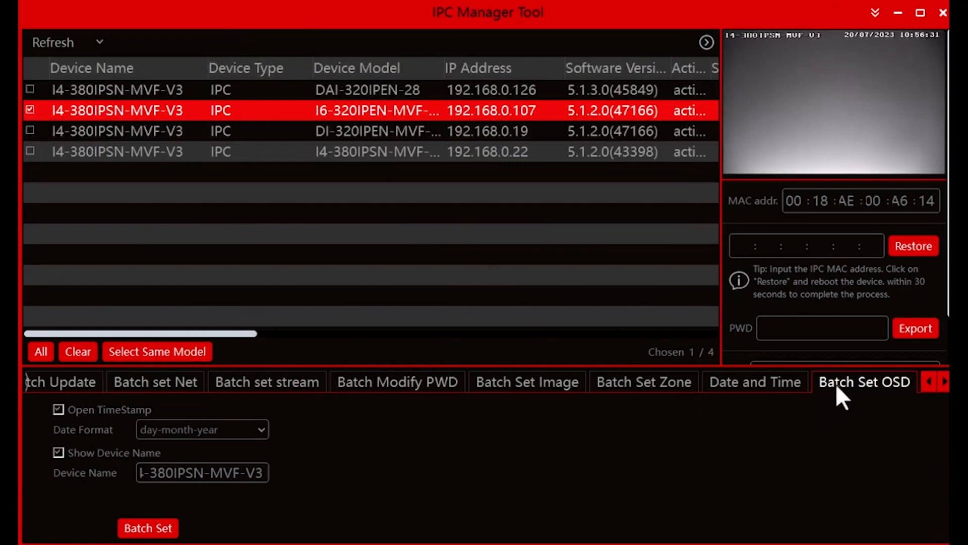
left_click(169, 474)
double_click(170, 474)
left_click(170, 474)
triple_click(169, 474)
key("ctrl+c")
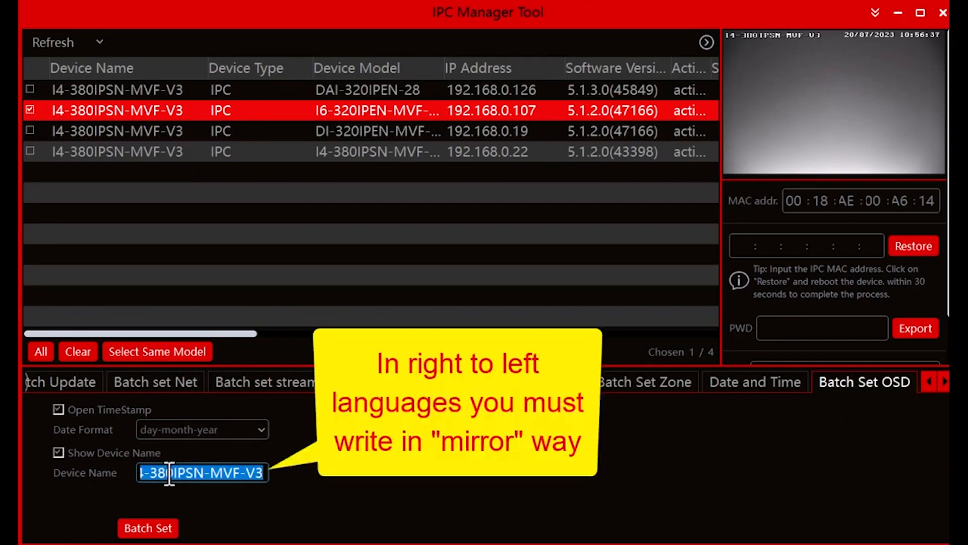
type("הי")
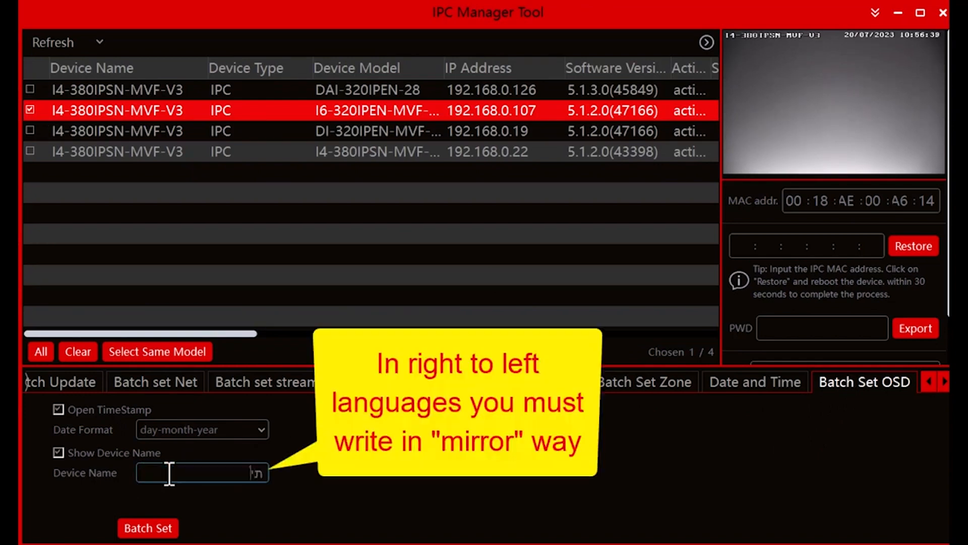
type("רוחא רצח")
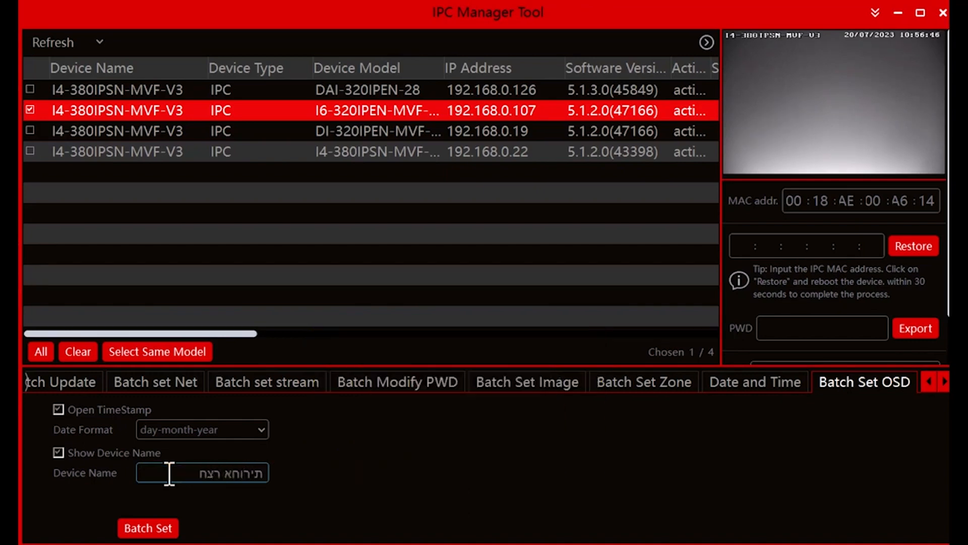
left_click(162, 529)
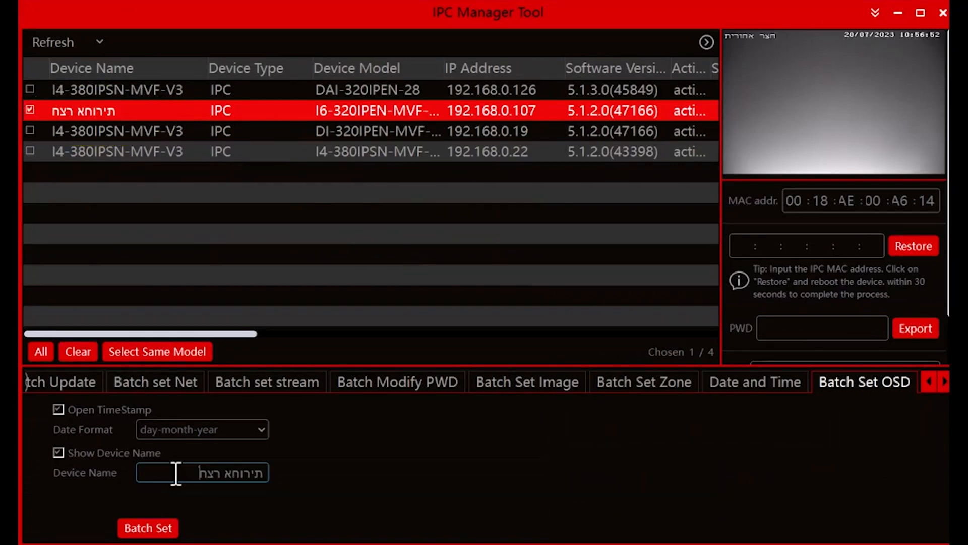
Restore the camera's OSD device name to I4-380IPSN-MVF-V3, apply it and refresh the device list.
triple_click(176, 473)
key("ctrl+v")
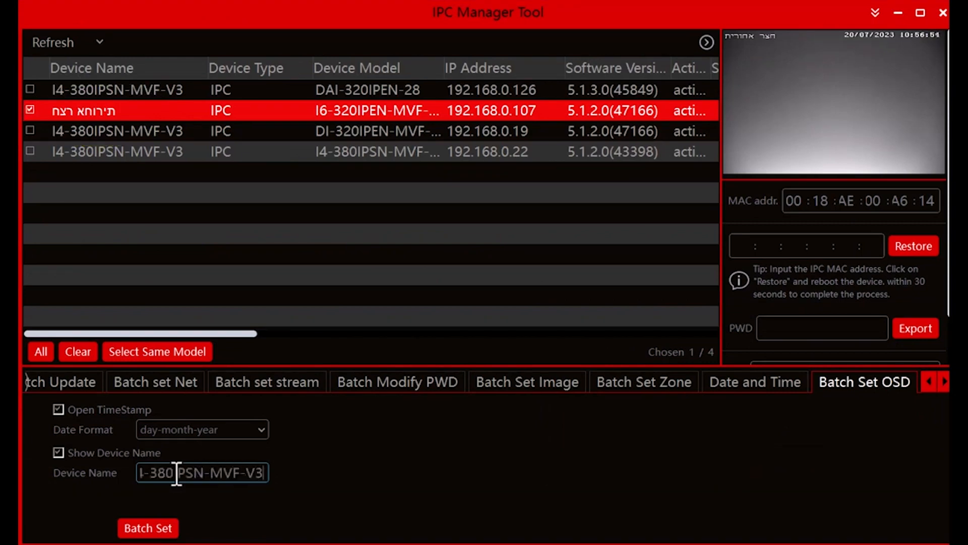
left_click(146, 530)
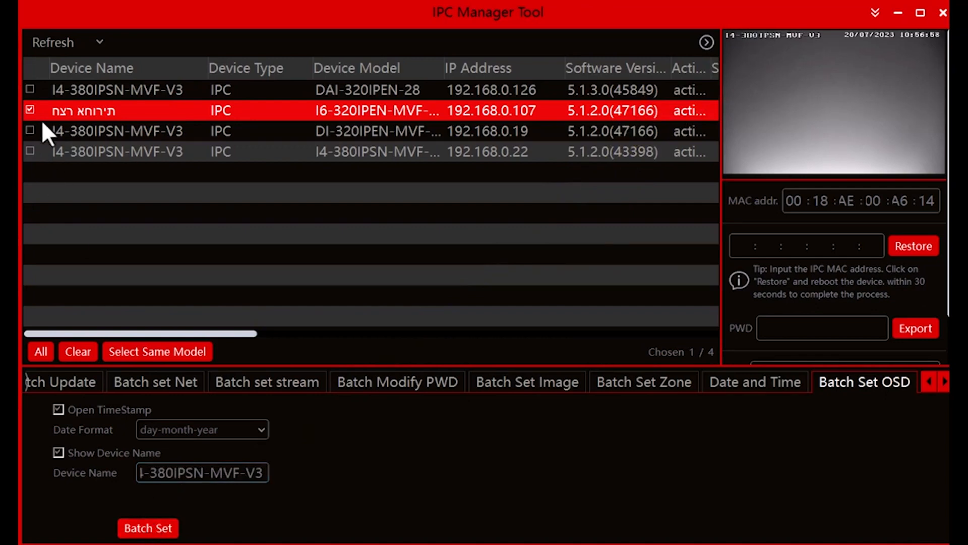
left_click(58, 47)
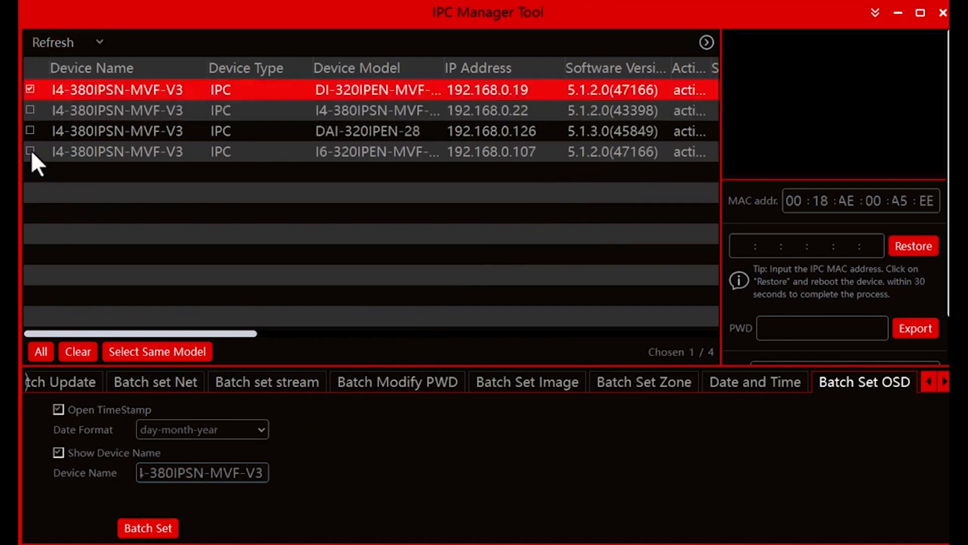
Mark the camera at 192.168.0.107 in place of the one at 192.168.0.19 and show its preview.
left_click(30, 151)
left_click(29, 89)
left_click(105, 153)
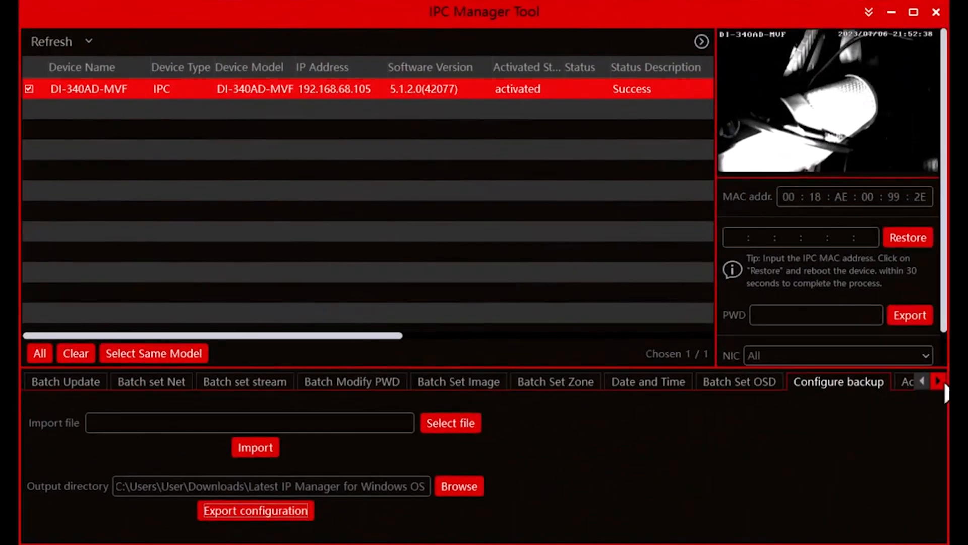
Open the DI-340AD-MVF camera's web interface from the device list and accept its privacy statement.
left_click(938, 381)
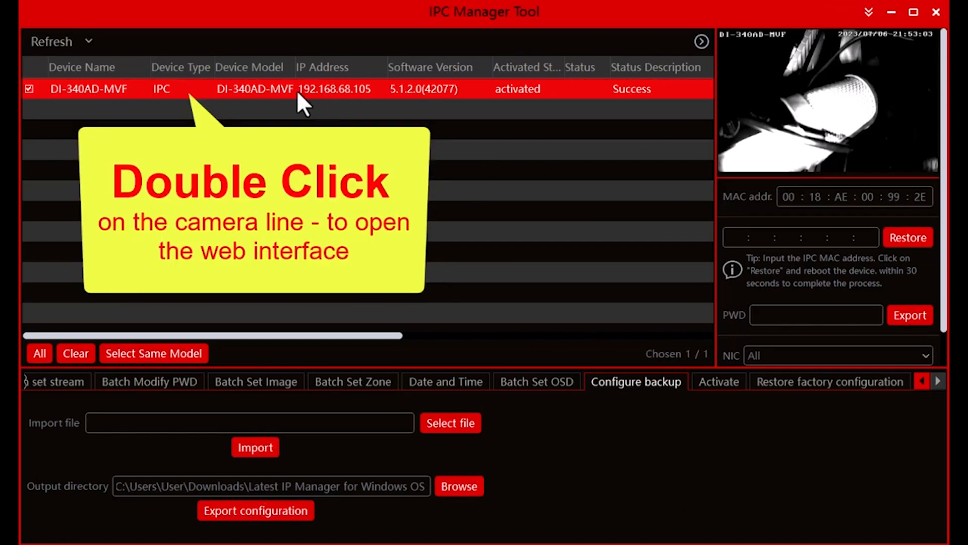
double_click(297, 91)
left_click(667, 525)
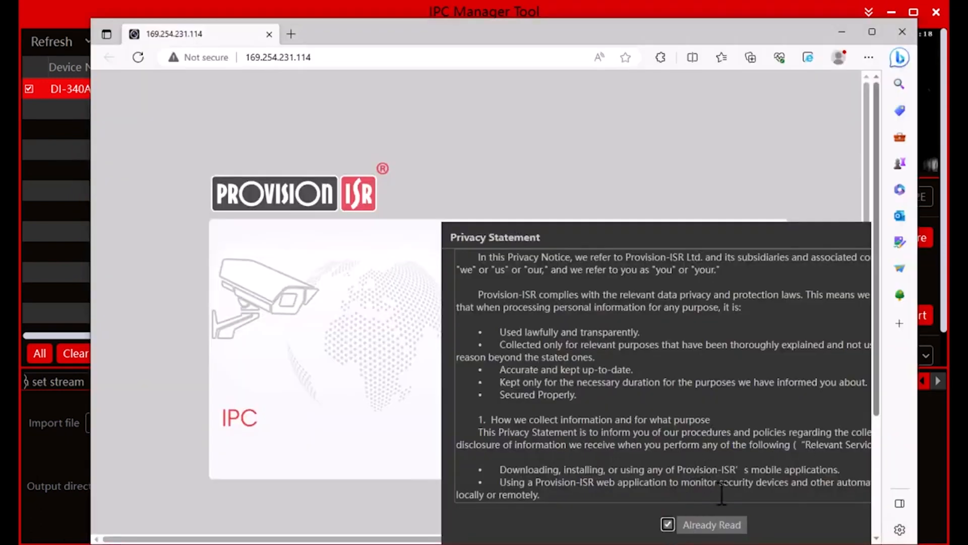
left_click(734, 527)
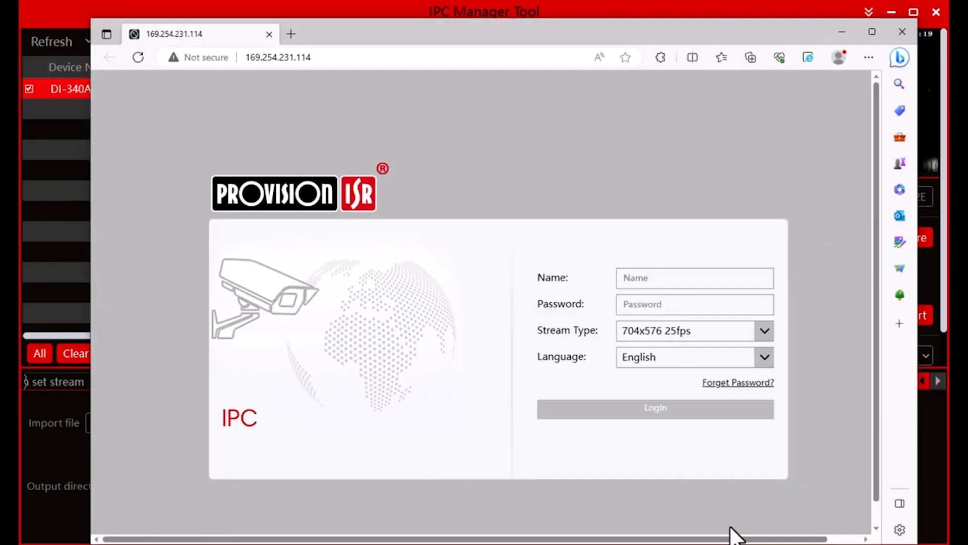
Log in to the camera's web interface as admin, entering the account password.
left_click(659, 279)
type("admin")
key("Tab")
type("••••••••••")
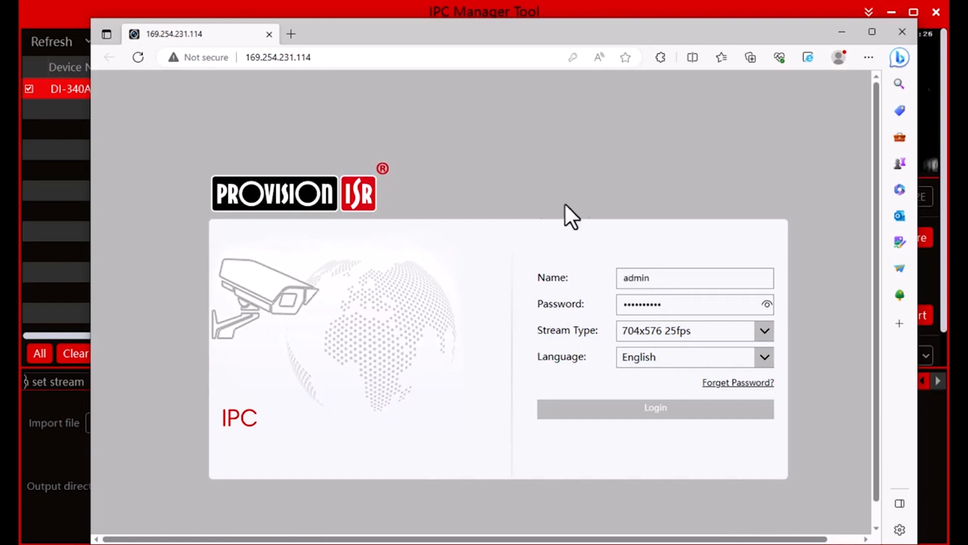
left_click(767, 304)
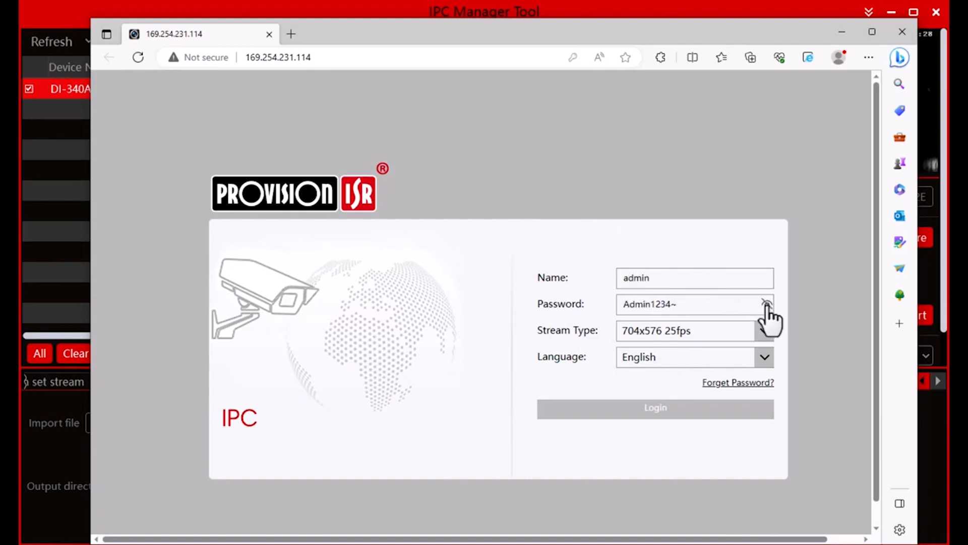
left_click(646, 413)
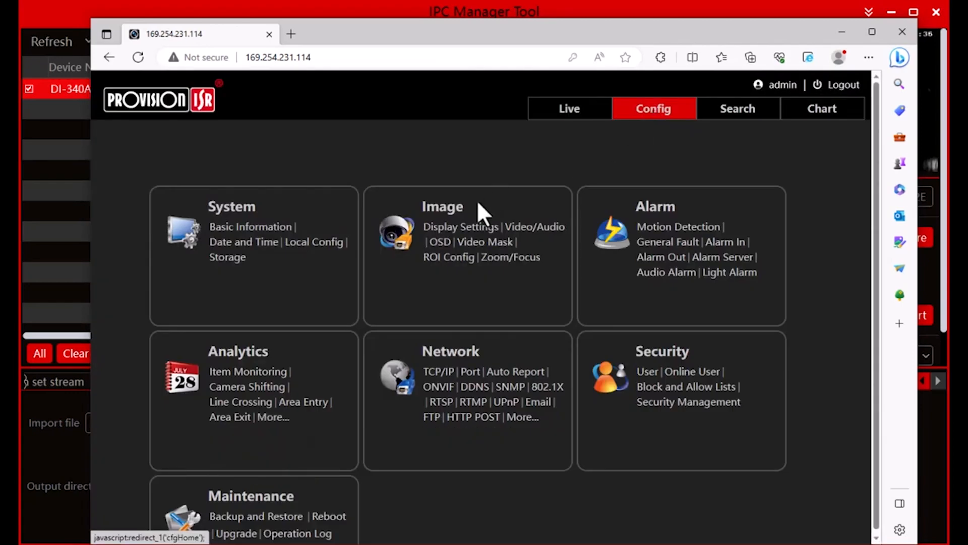
Open the camera's image display settings in the web interface and set the brightness to 20.
left_click(443, 222)
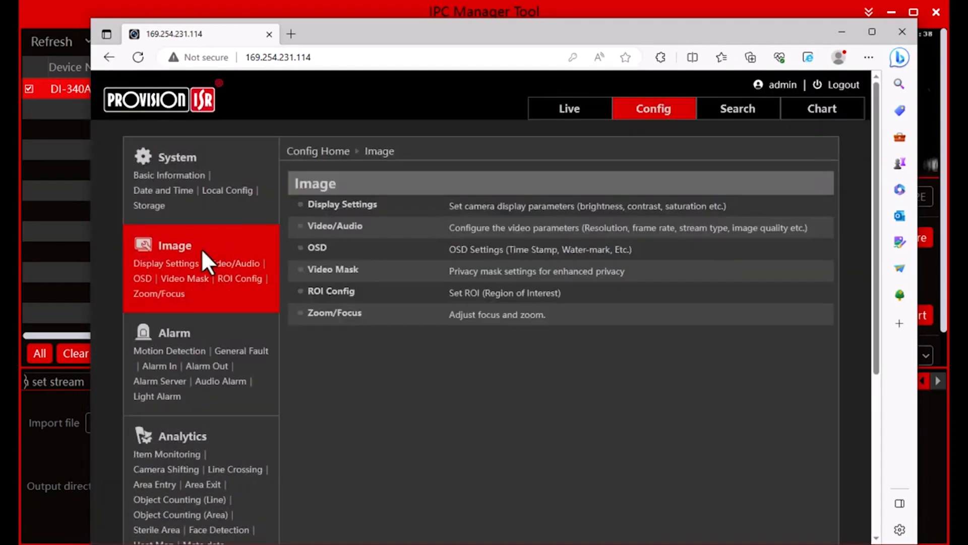
left_click(455, 219)
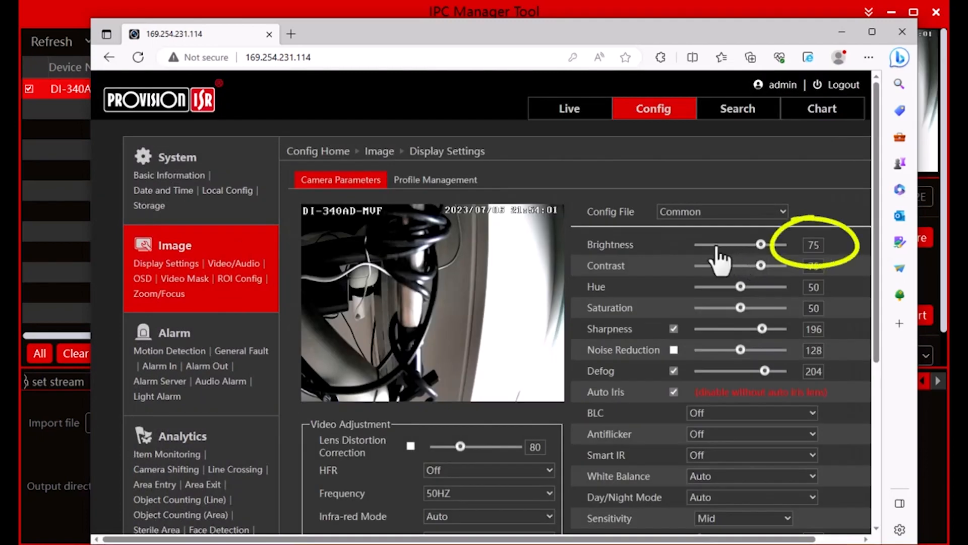
left_click(717, 245)
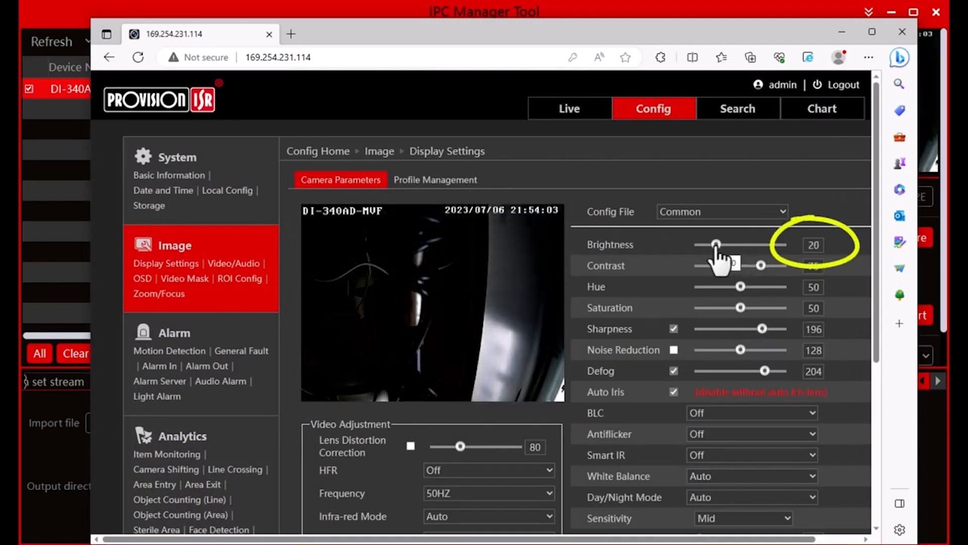
Switch to IPC Manager Tool and batch set the DI-340AD-MVF camera's image brightness to 85.
left_click(65, 451)
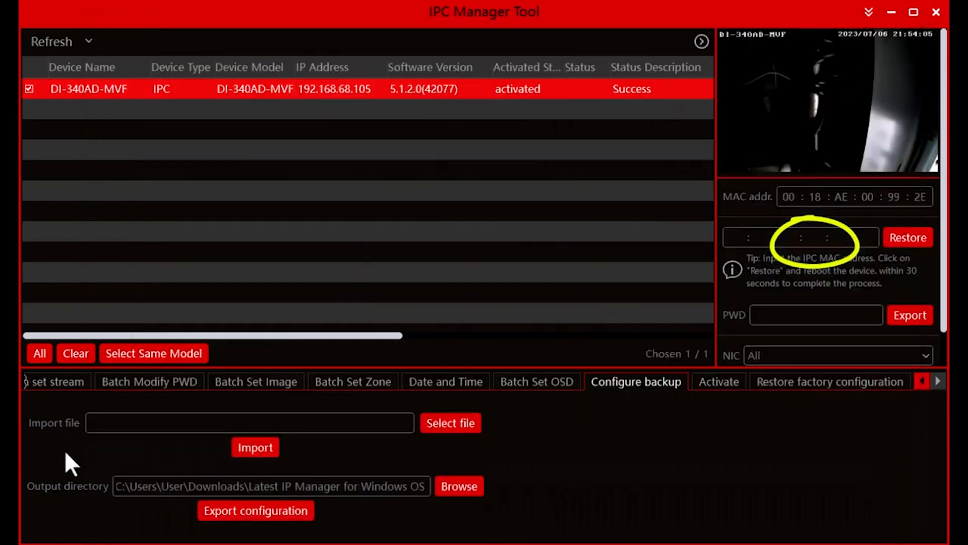
left_click(248, 382)
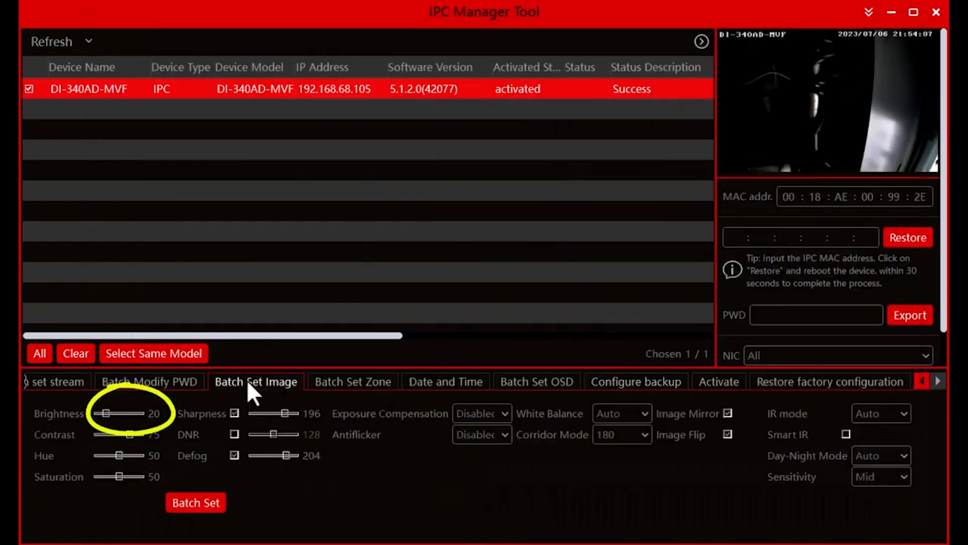
left_click_drag(106, 413, 130, 414)
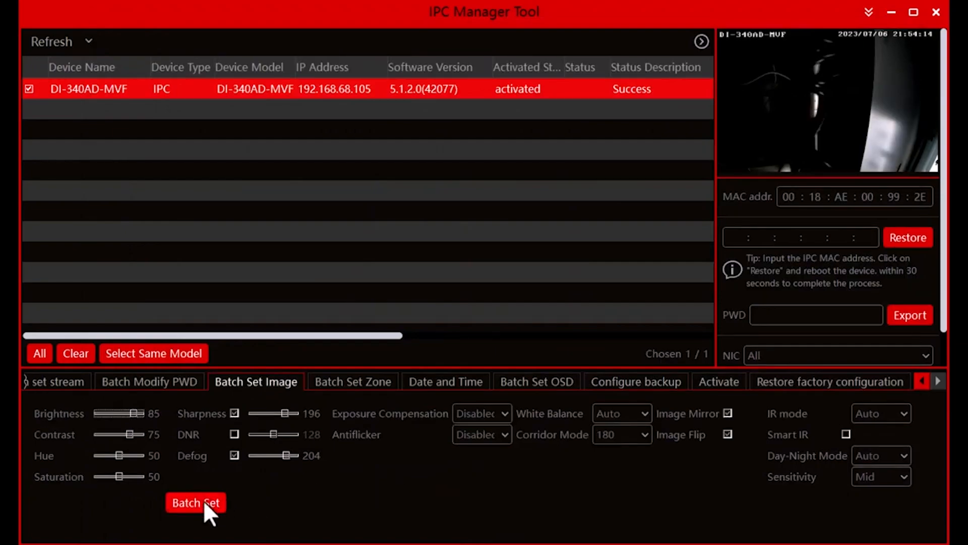
key("alt+Tab")
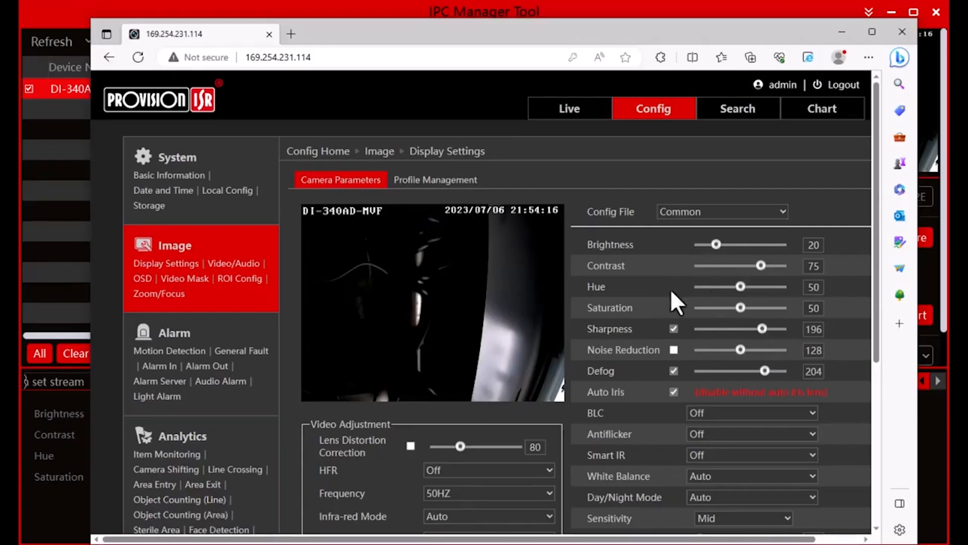
key("alt+Tab")
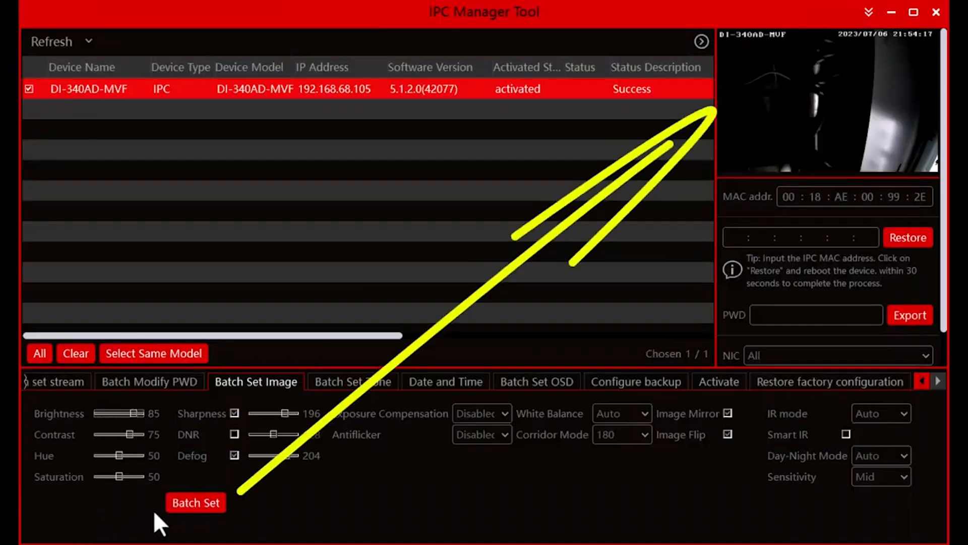
left_click(195, 501)
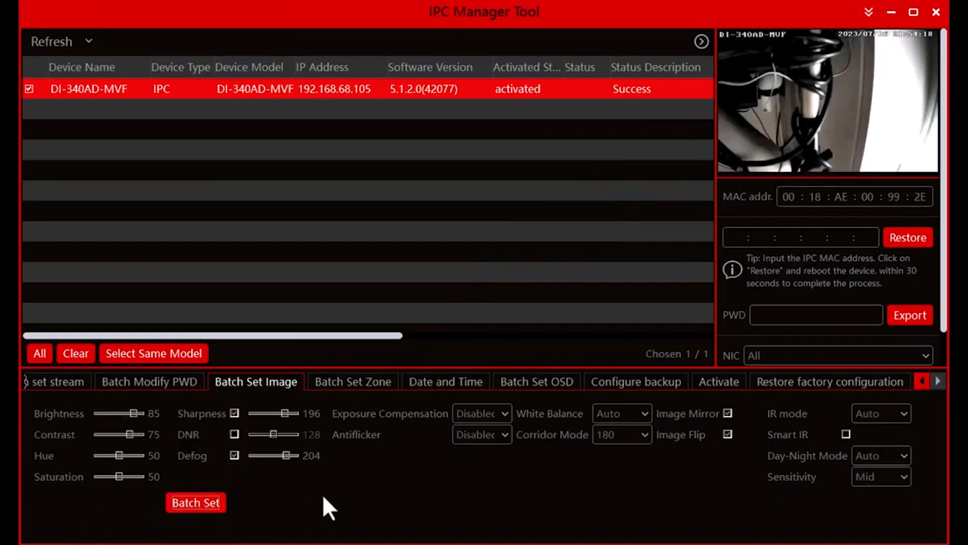
Switch to the camera's web interface and reload its image display settings to check the brightness.
key("alt+Tab")
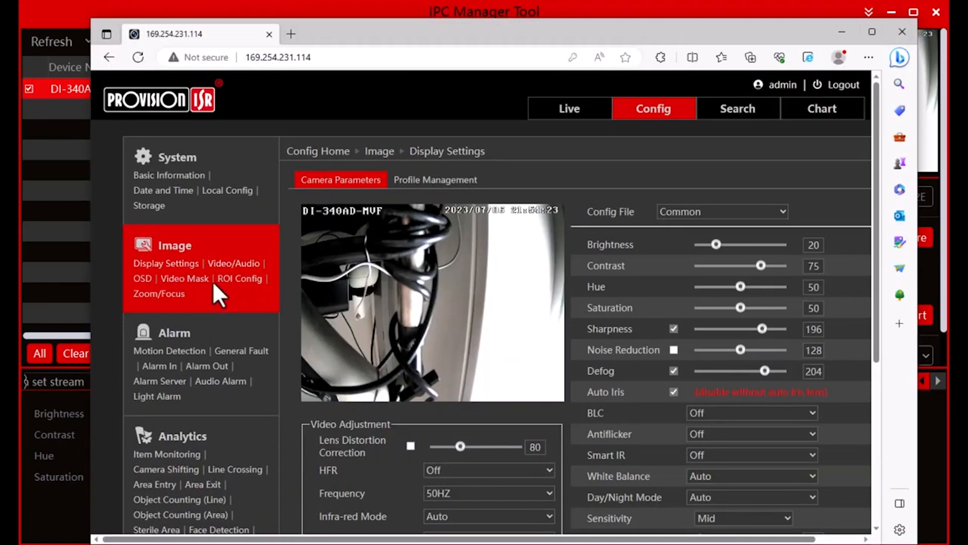
left_click(229, 264)
left_click(182, 268)
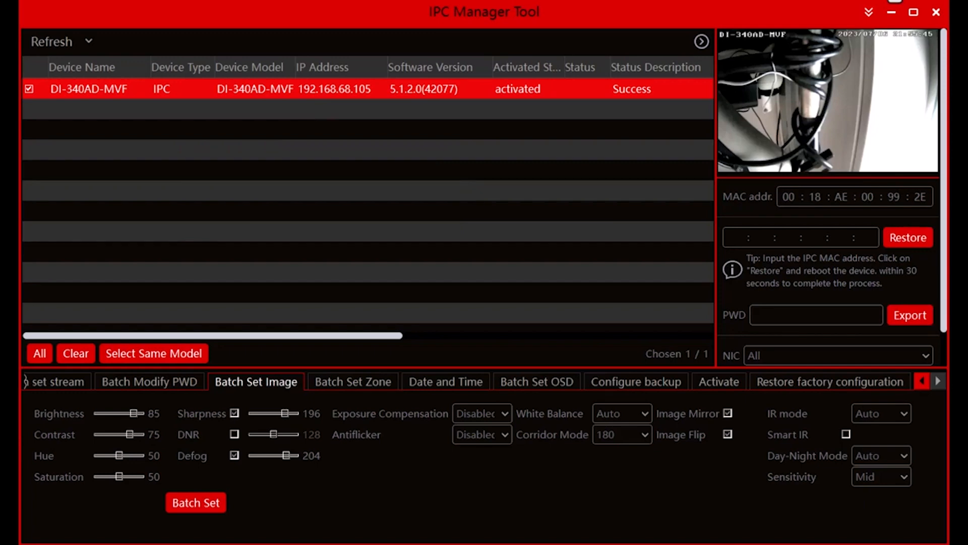
In IPC Manager Tool, reveal the stored login password for admin, delete its selected character and save the modified credentials.
left_click(868, 13)
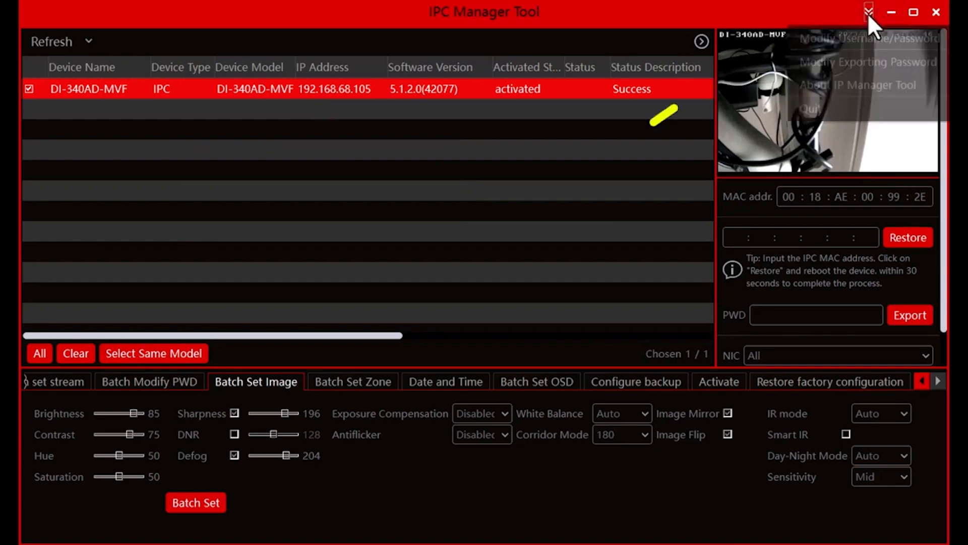
left_click(858, 42)
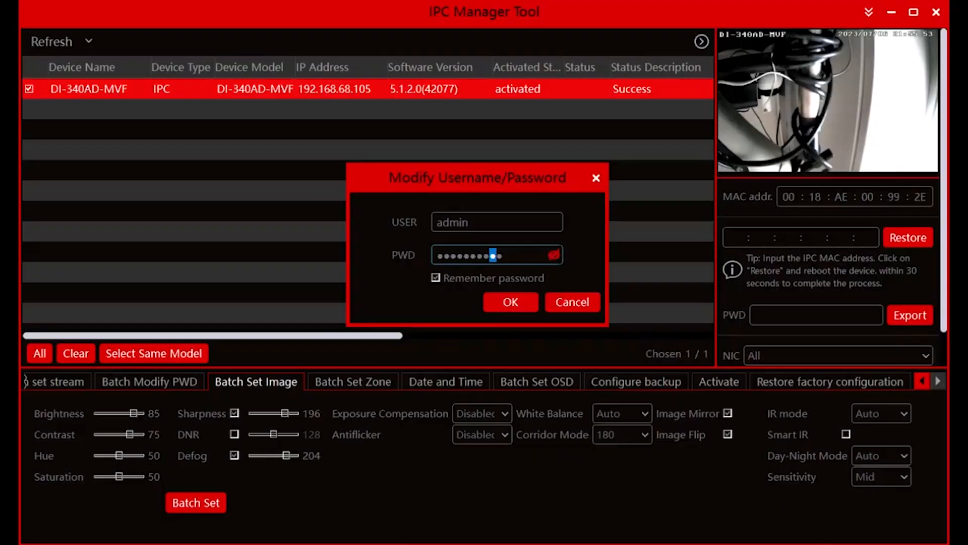
left_click(554, 255)
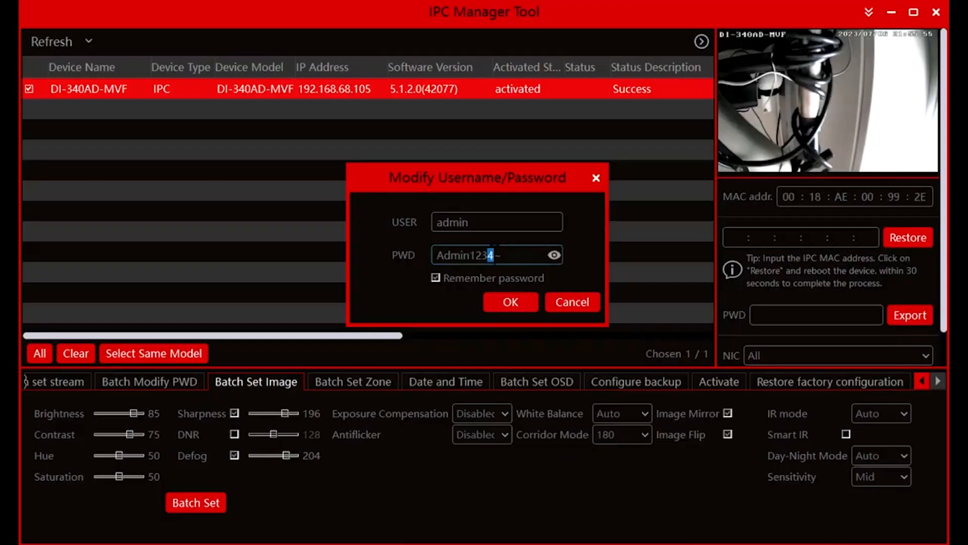
key("BackSpace")
left_click(509, 301)
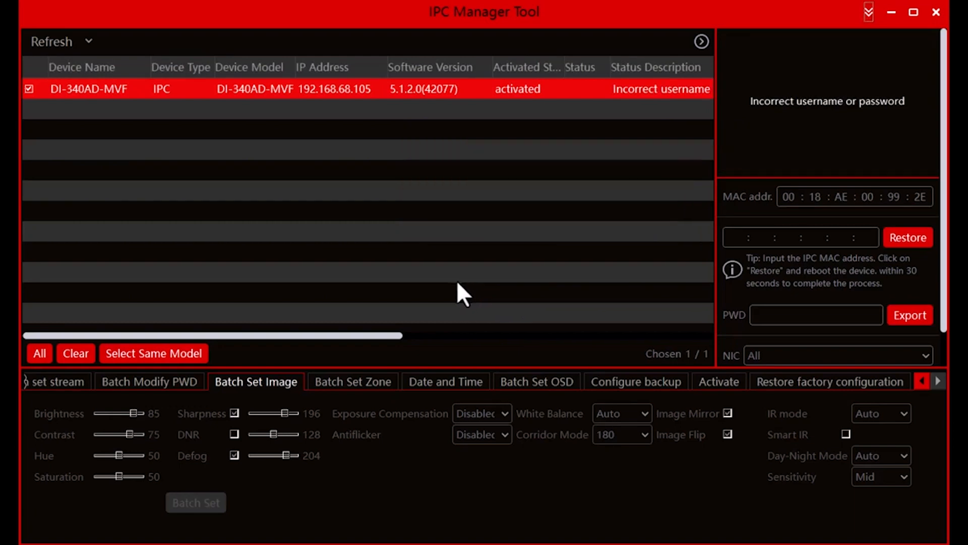
Restore the camera's factory configuration with the "I don't remember the password" option enabled.
left_click(780, 381)
left_click(221, 490)
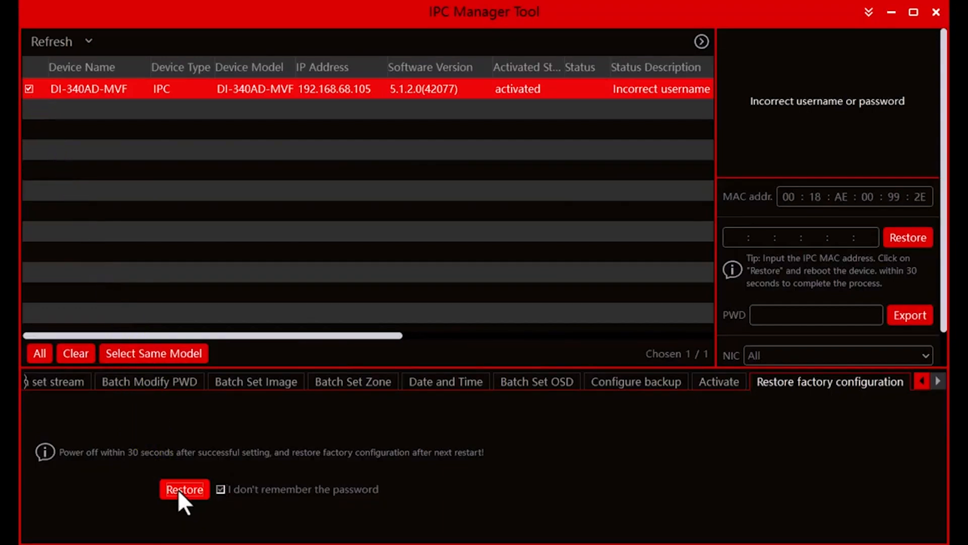
left_click(178, 489)
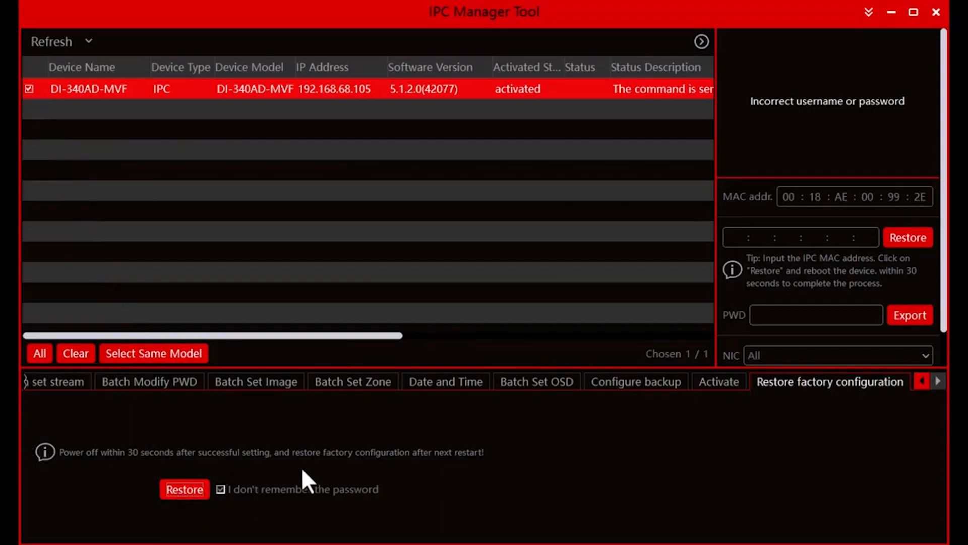